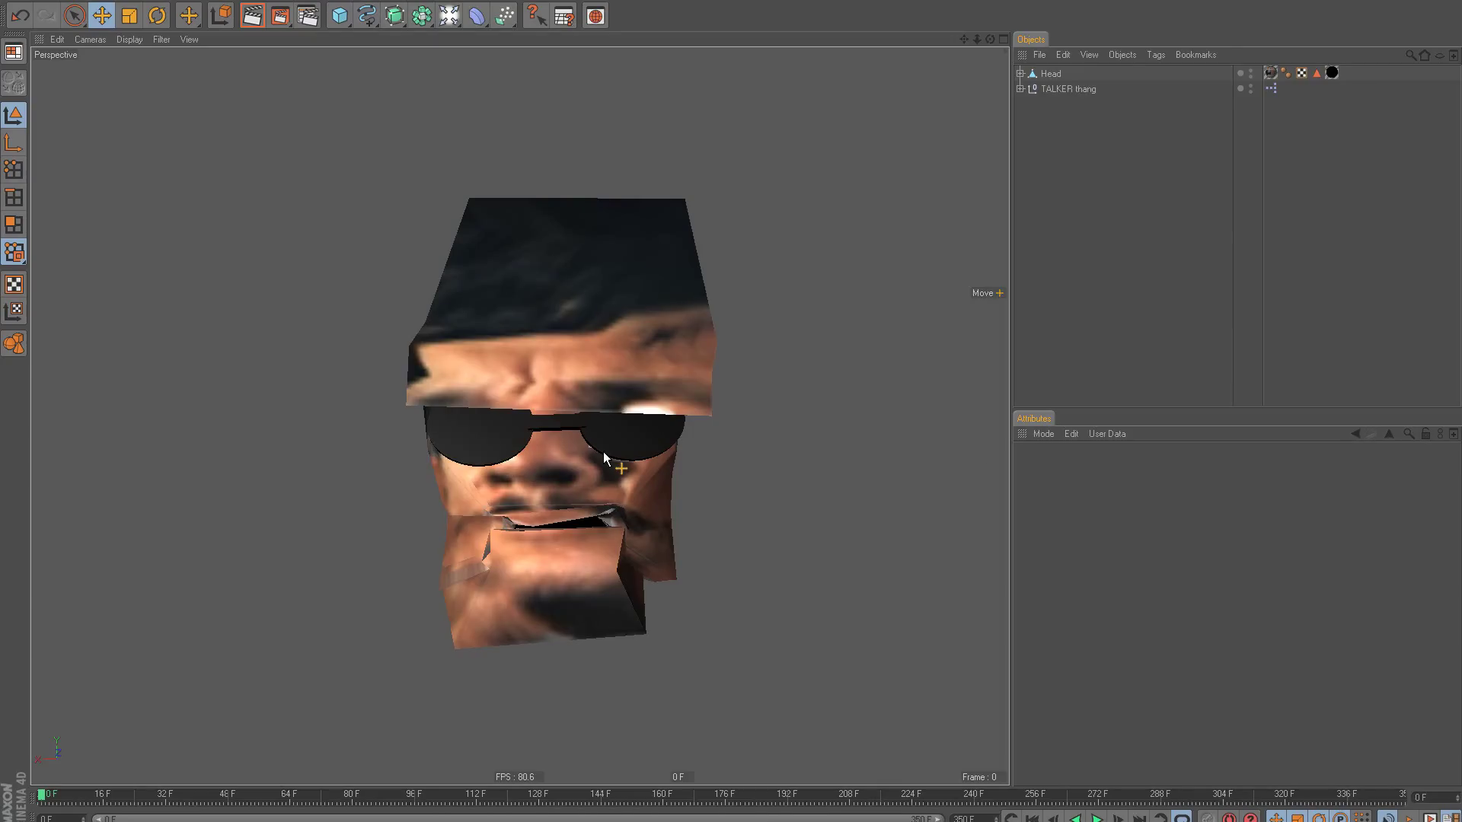
Step: Examine the head model and the user data fields of the TALKER thang null object
{"action": "scroll", "coordinate": [604, 451], "scroll_direction": "up", "scroll_amount": 2}
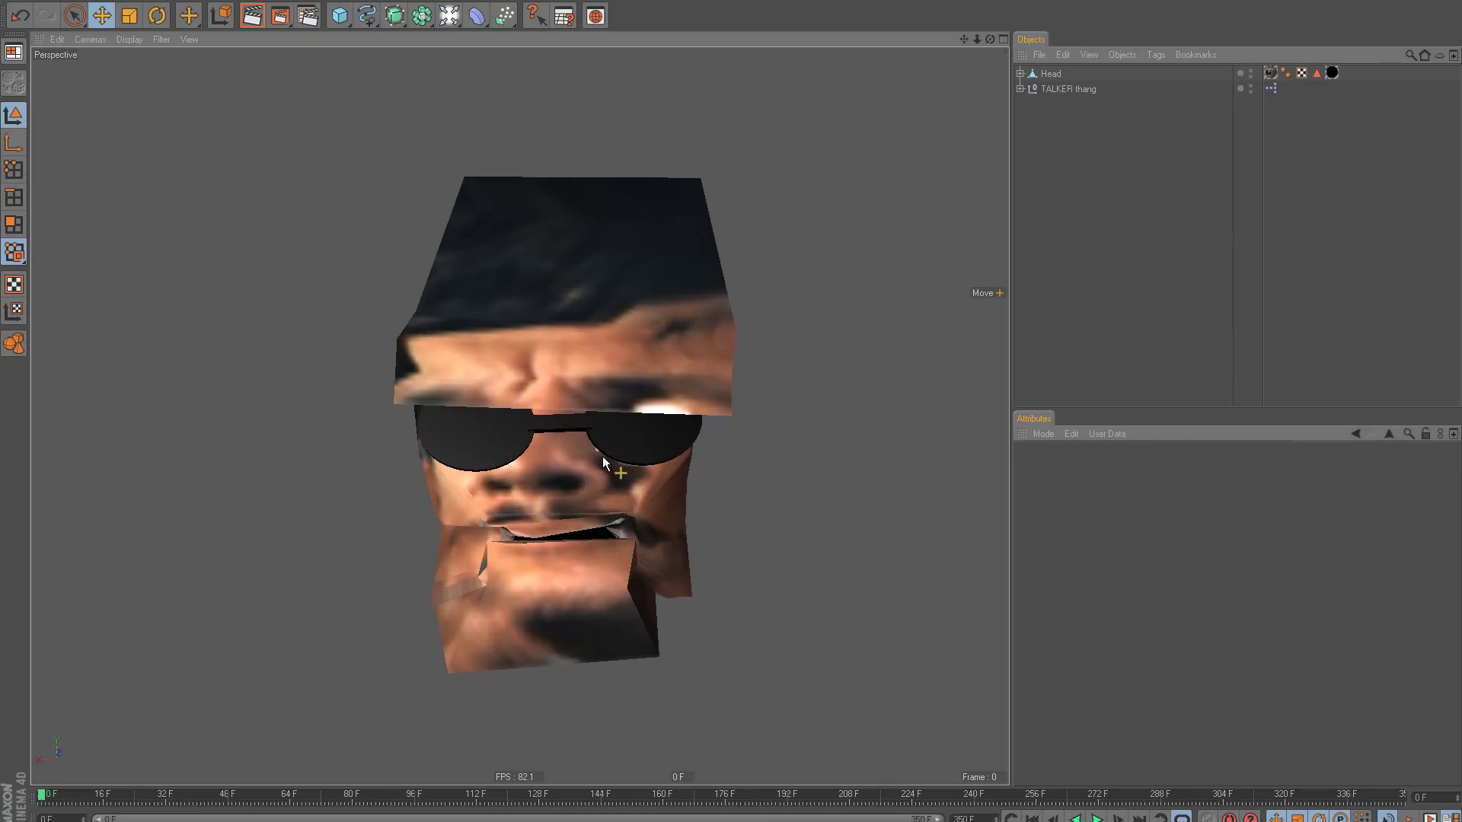
{"action": "scroll", "coordinate": [617, 469], "scroll_direction": "up", "scroll_amount": 3}
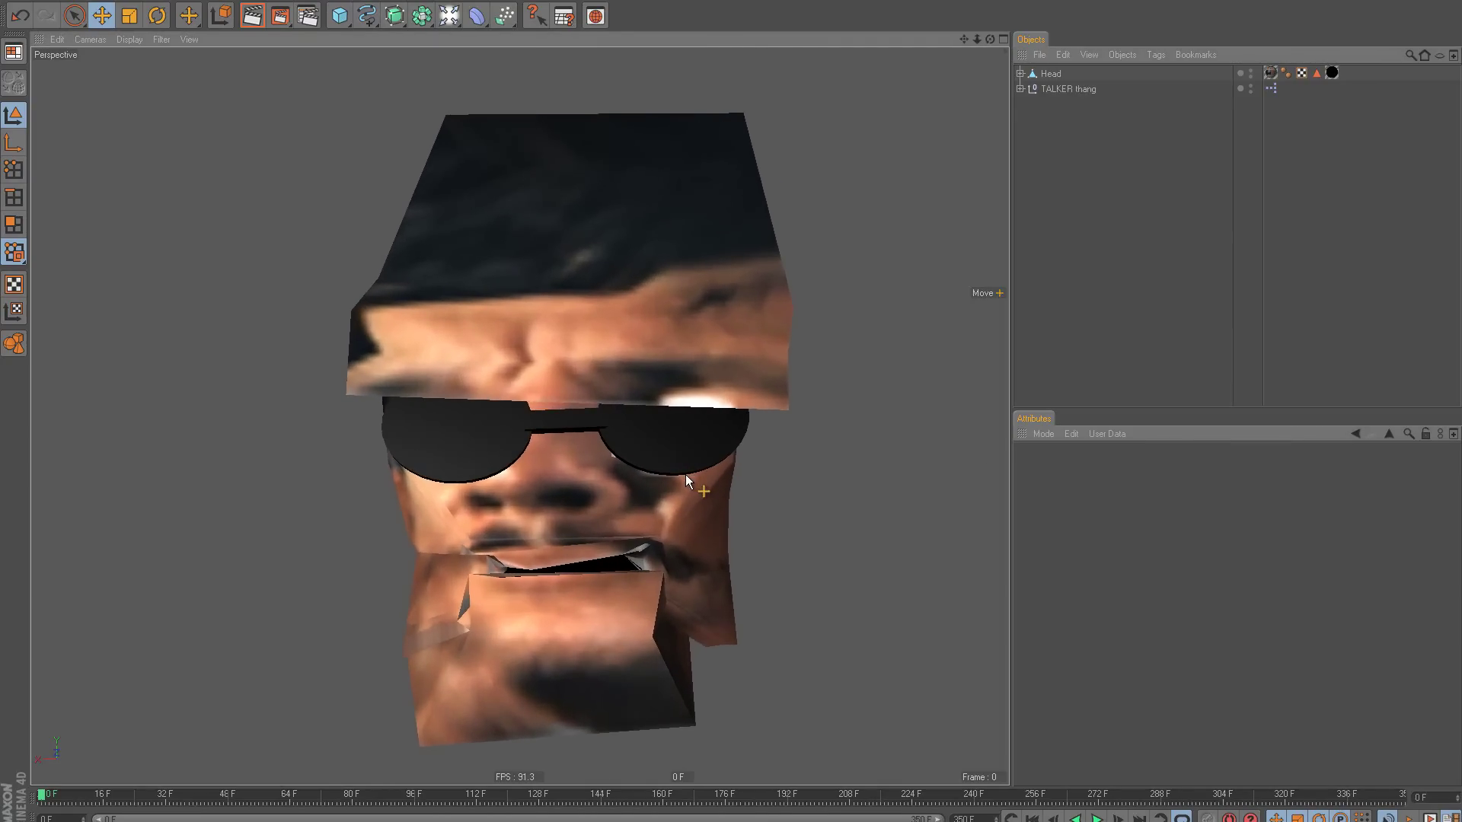
{"action": "mouse_move", "coordinate": [686, 474]}
{"action": "left_mouse_down", "text": "alt"}
{"action": "mouse_move", "coordinate": [760, 470]}
{"action": "mouse_move", "coordinate": [693, 490]}
{"action": "mouse_move", "coordinate": [666, 478]}
{"action": "left_mouse_up", "text": "alt"}
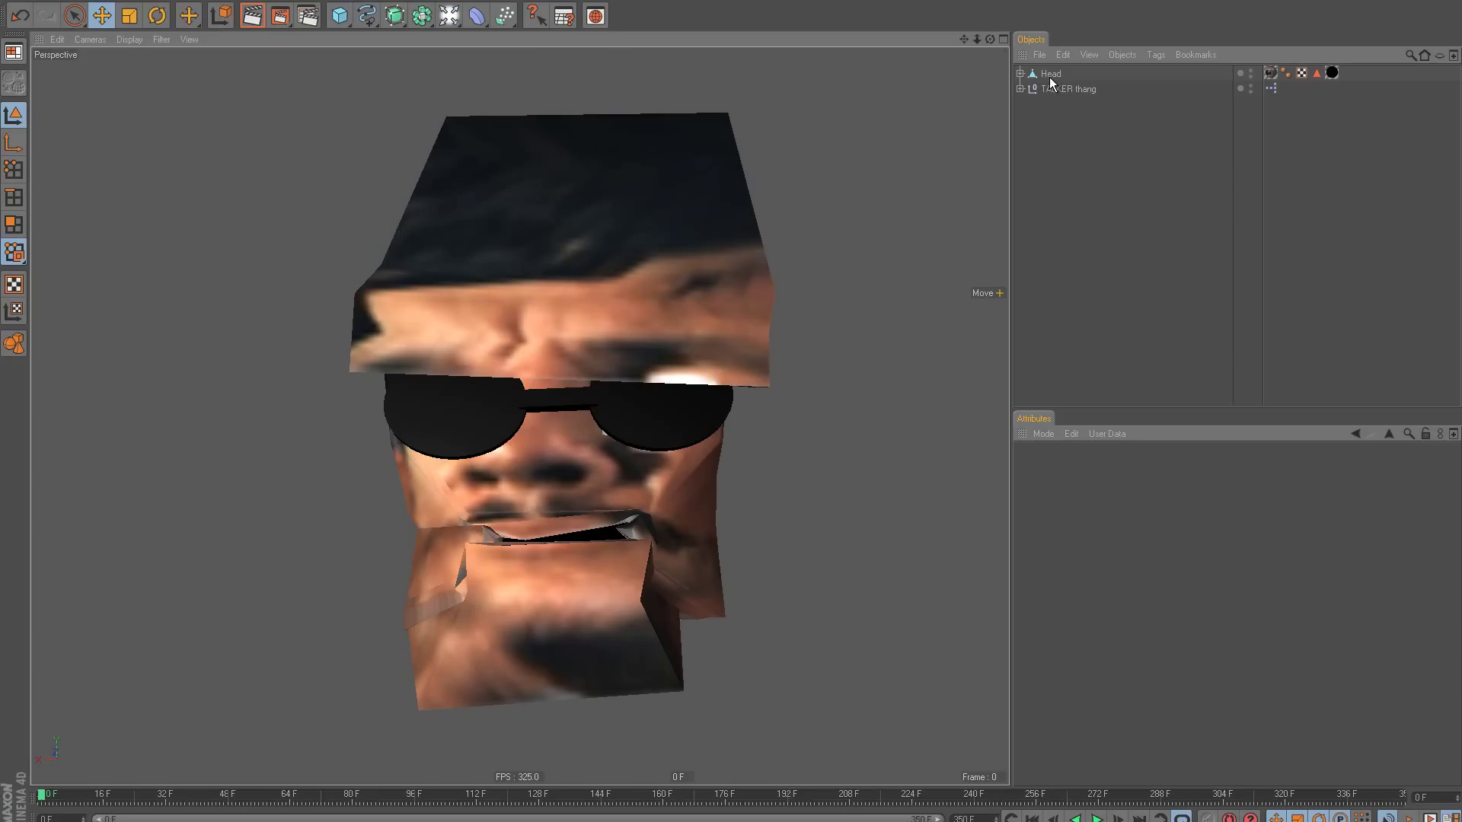
{"action": "left_click", "coordinate": [1069, 90]}
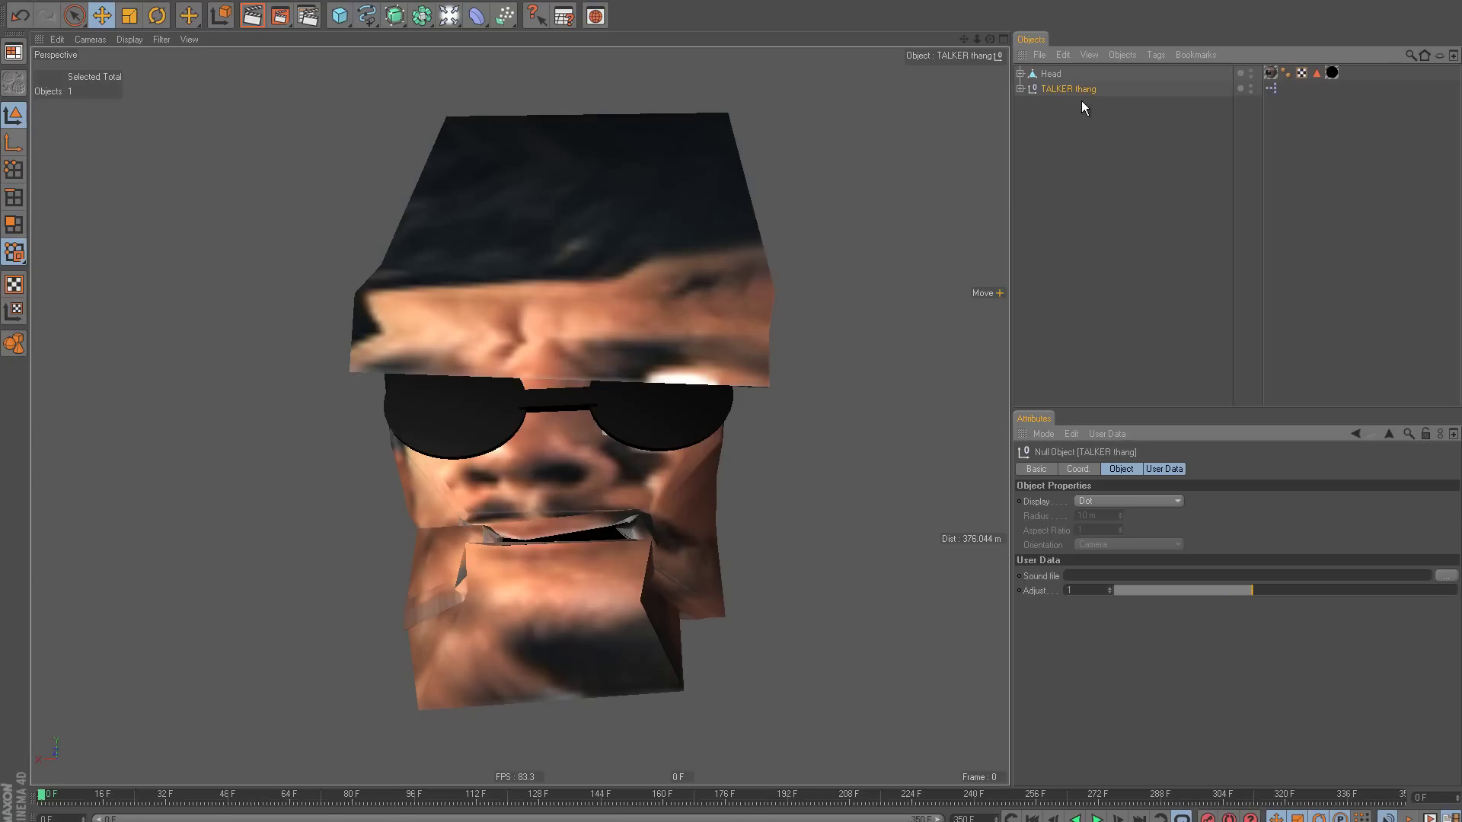
{"action": "left_click", "coordinate": [1072, 135]}
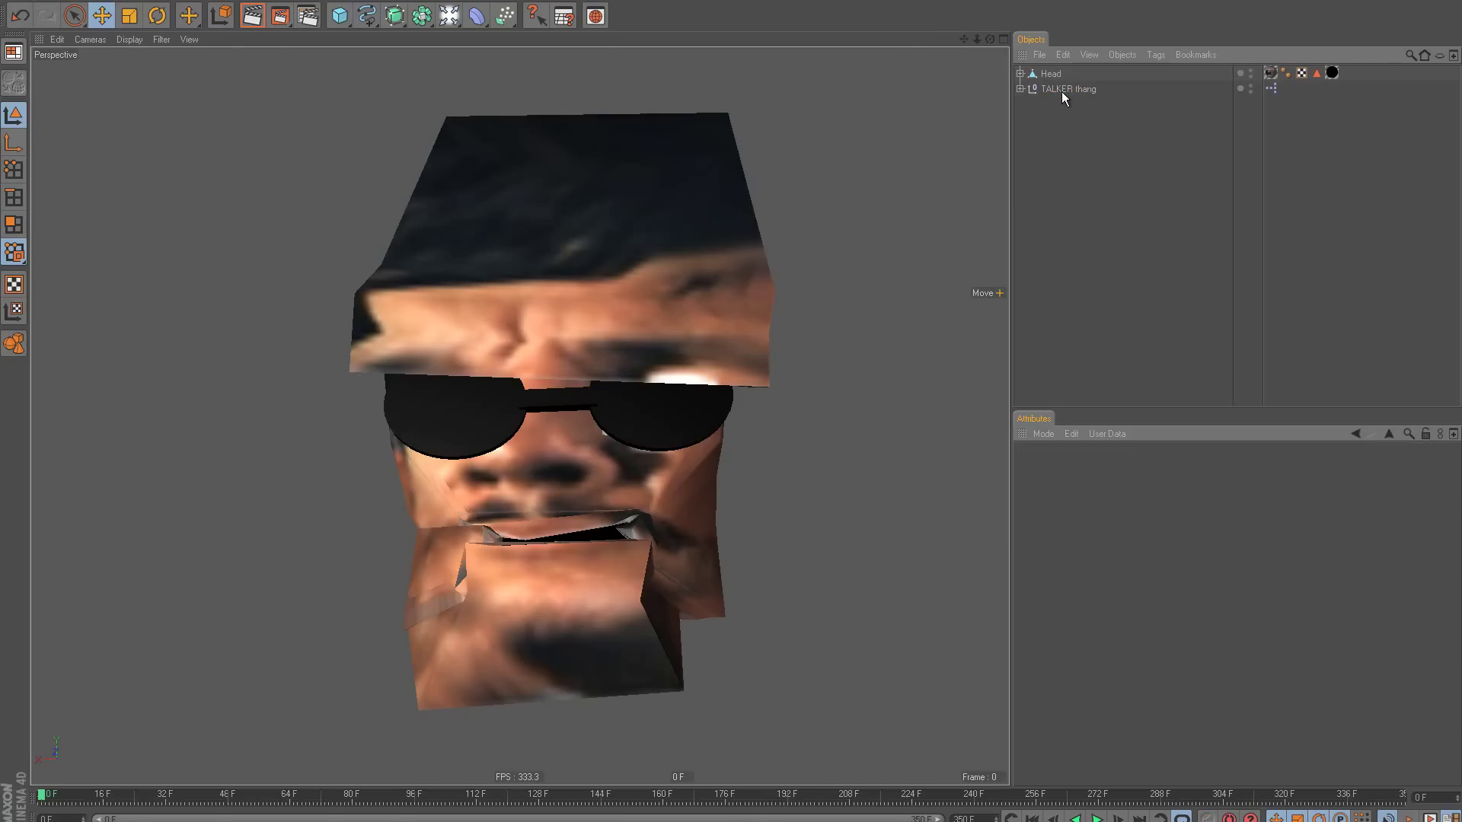
Step: Add a Morph character tag to the Head object while working in point mode
{"action": "left_click", "coordinate": [1055, 74]}
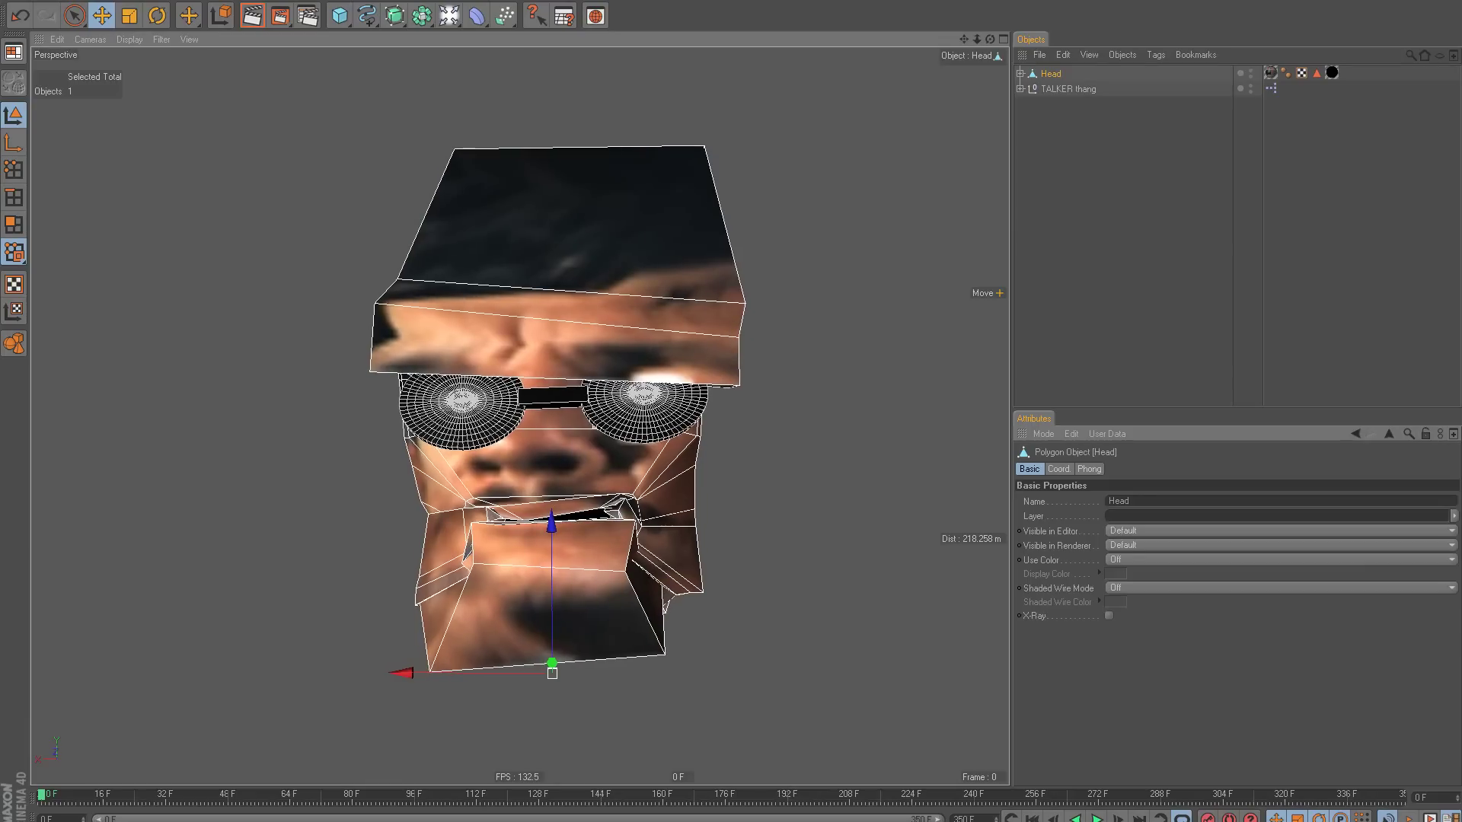
{"action": "left_click", "coordinate": [13, 168]}
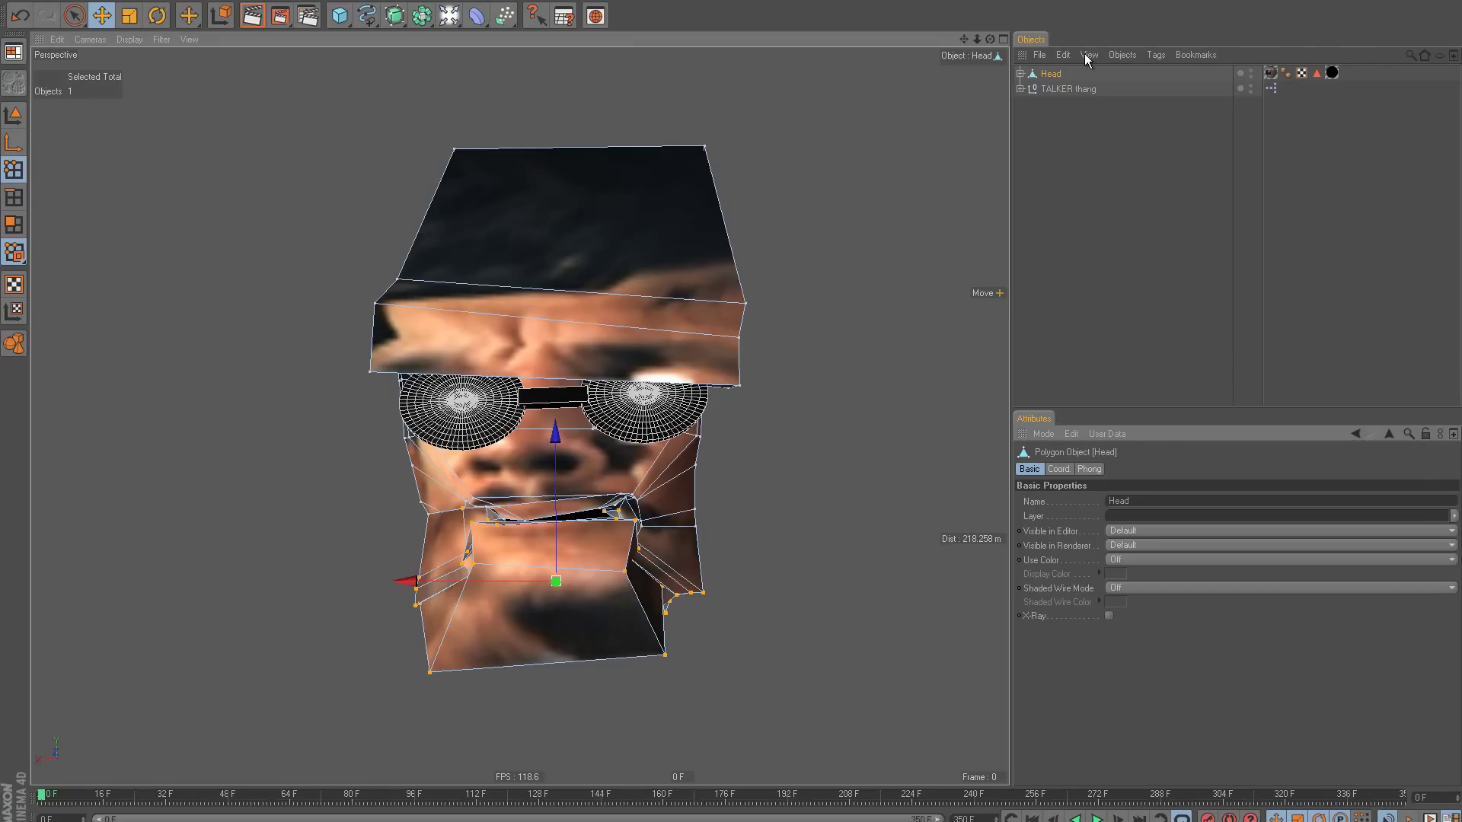
{"action": "right_click", "coordinate": [1044, 73]}
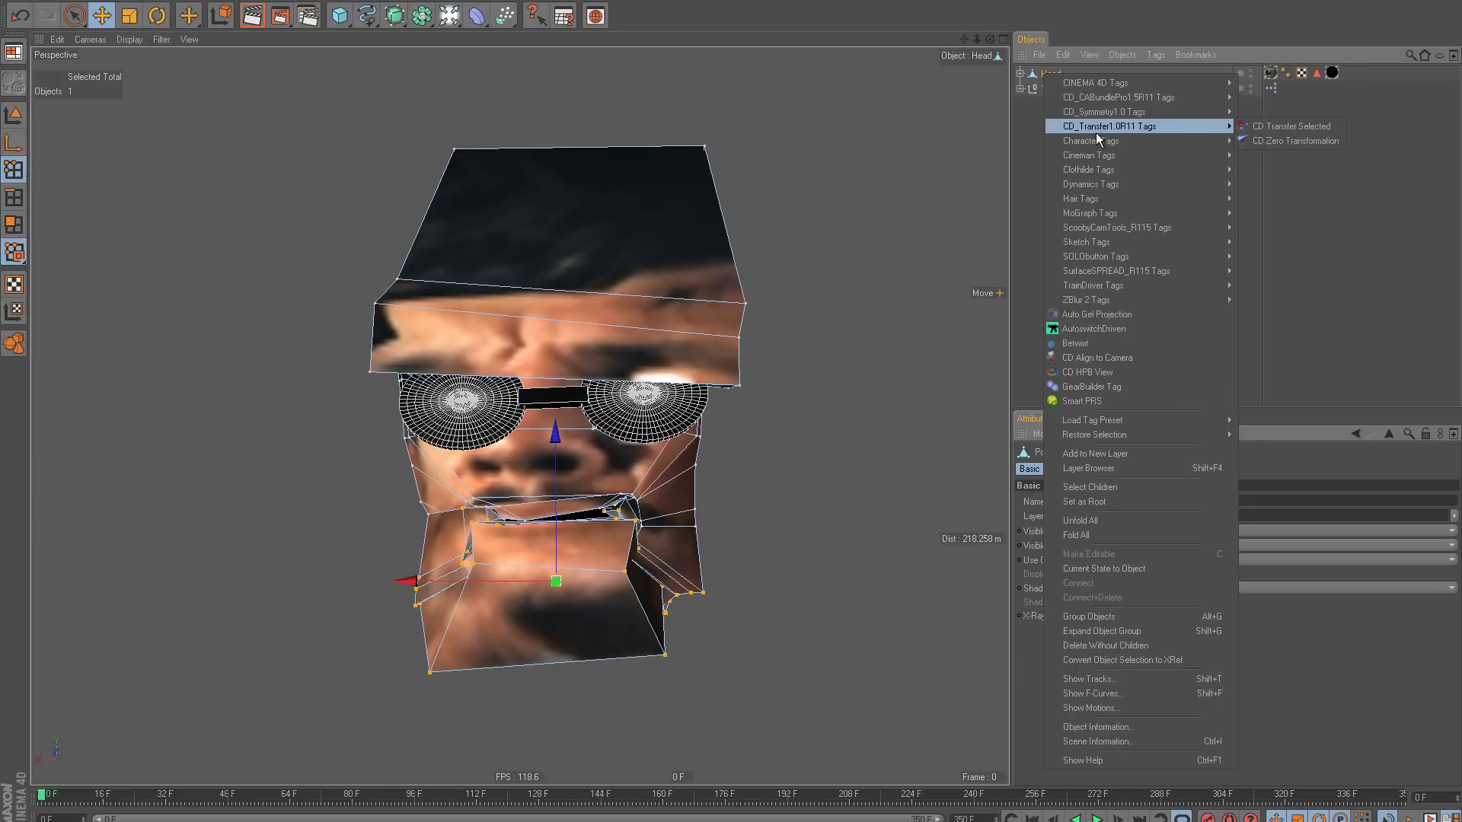
{"action": "mouse_move", "coordinate": [1094, 143]}
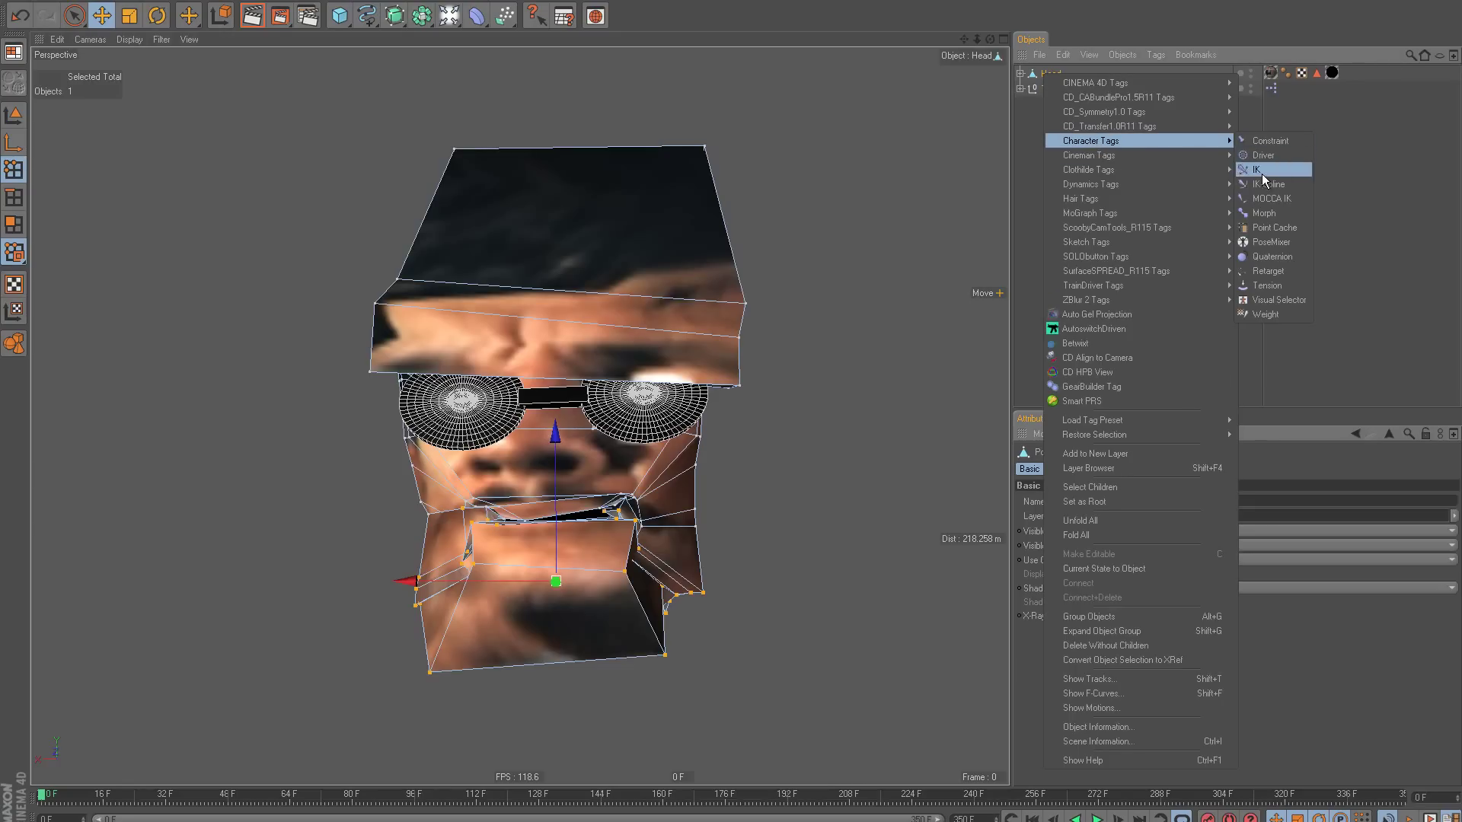
{"action": "left_click", "coordinate": [1264, 213]}
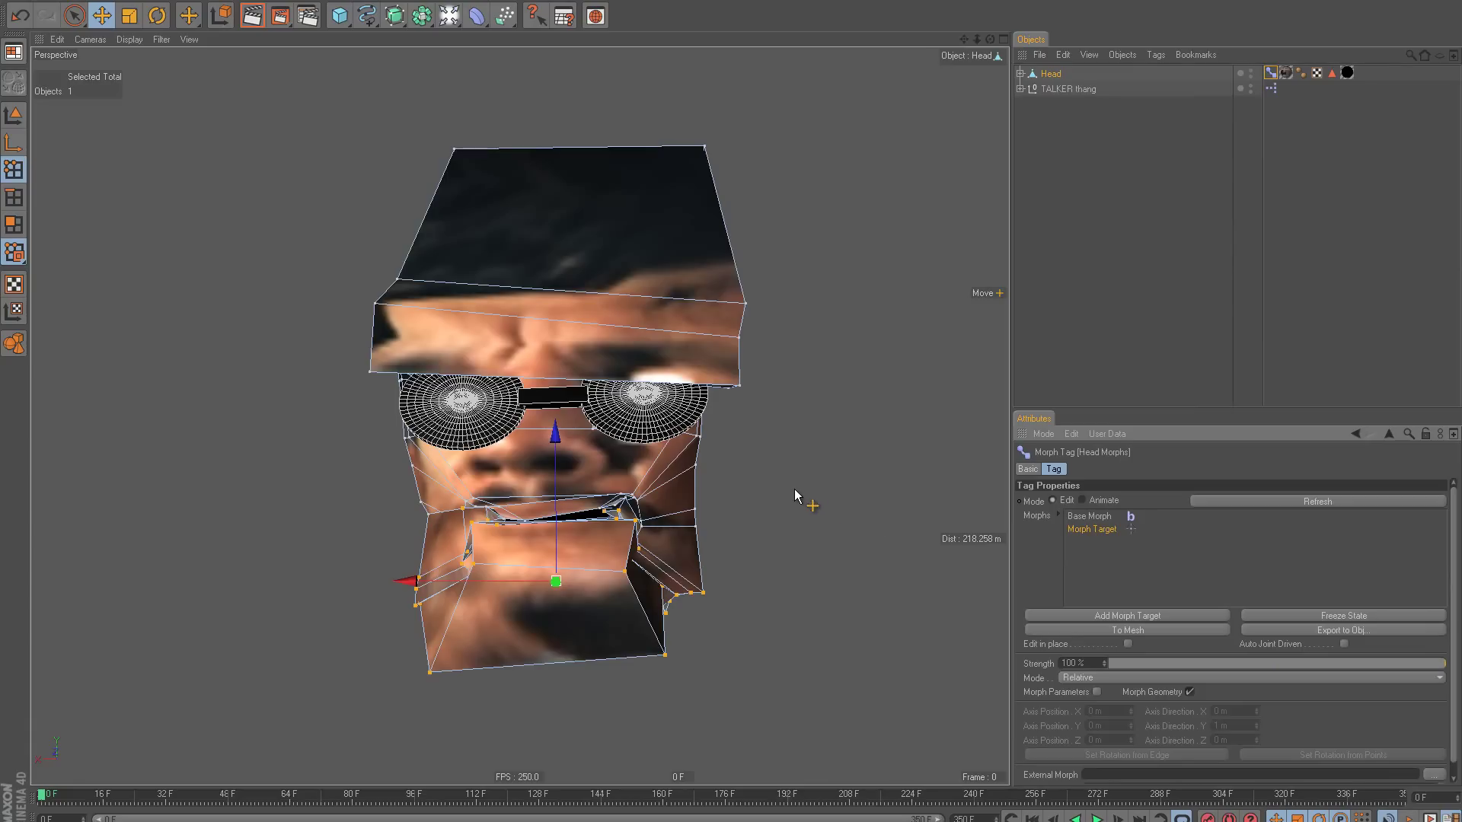
Step: Move the selected jaw points down to open the mouth wide, and name this morph target TALK
{"action": "left_click_drag", "start_coordinate": [555, 438], "coordinate": [765, 511]}
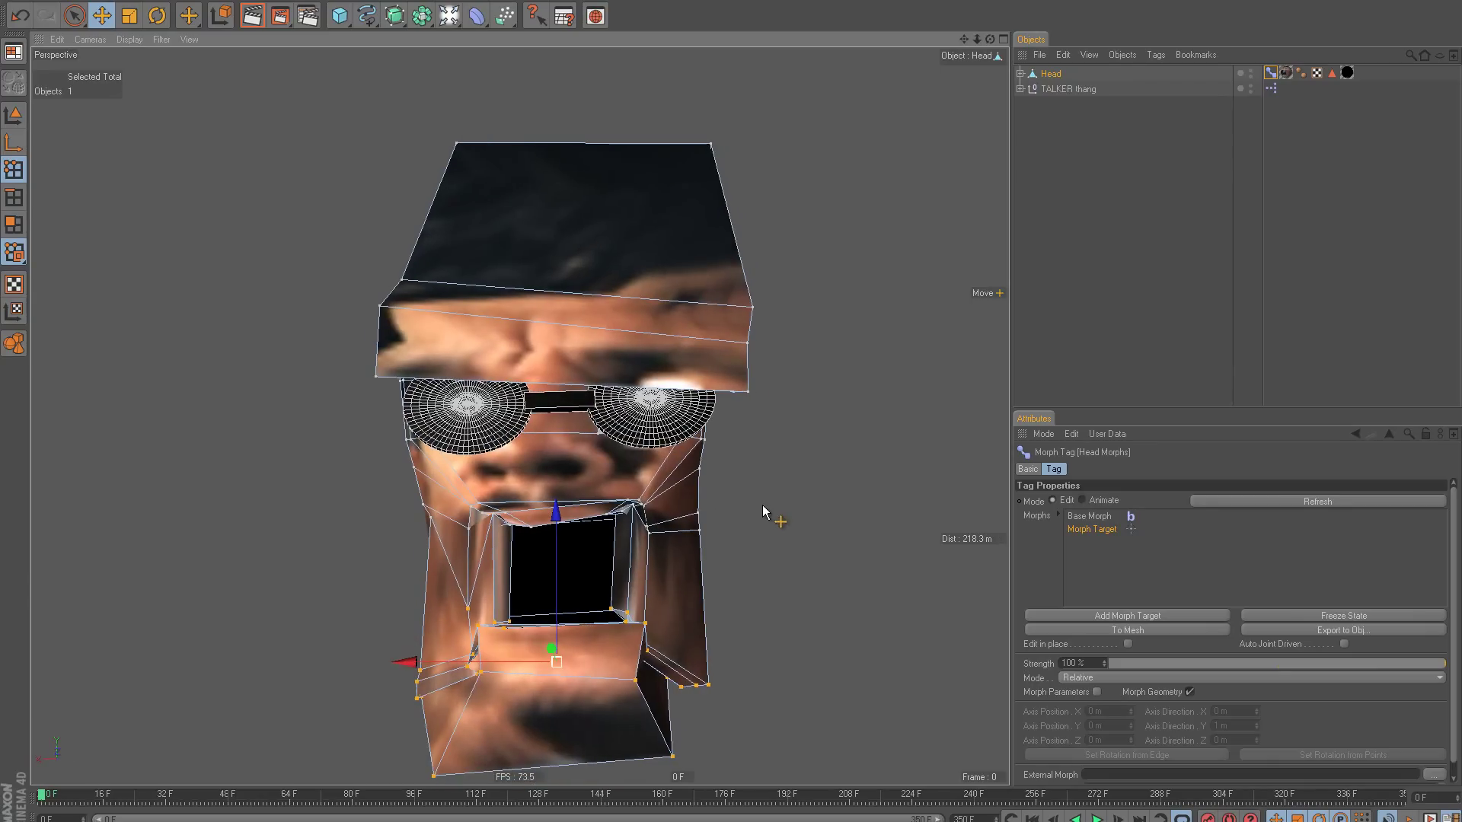
{"action": "double_click", "coordinate": [1093, 531]}
{"action": "type", "text": "TALK"}
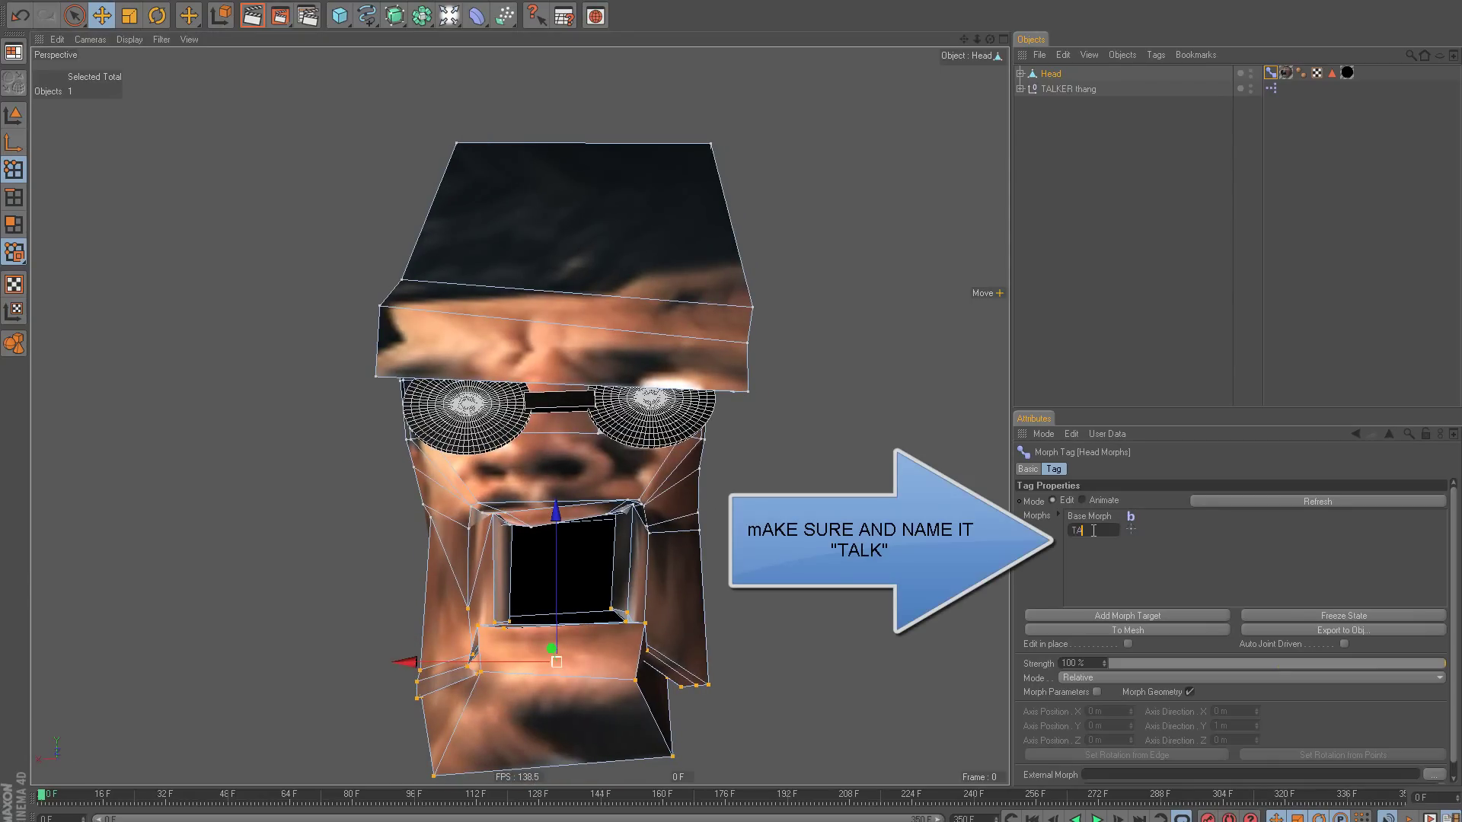
{"action": "left_click", "coordinate": [1096, 528]}
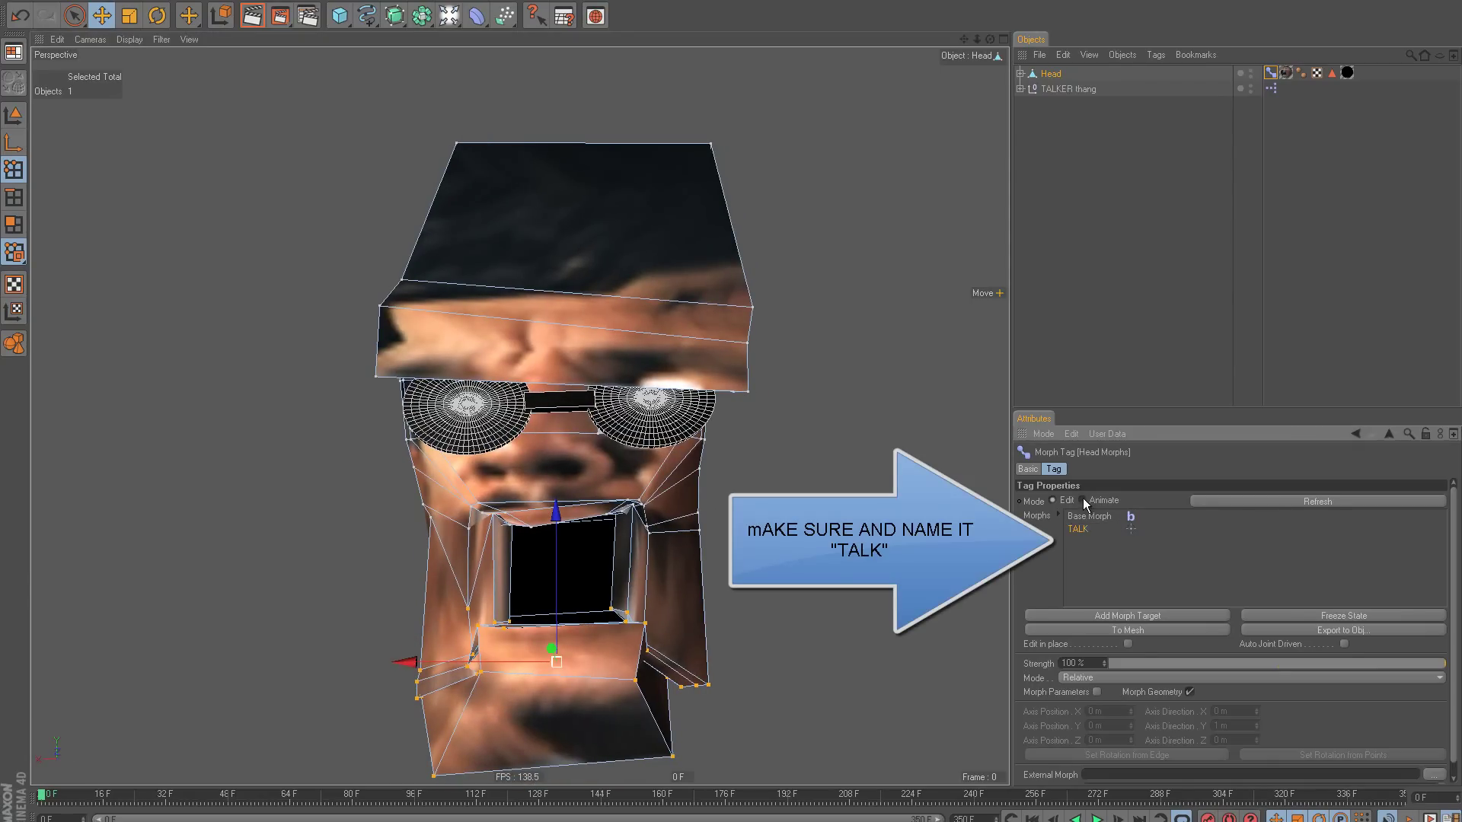
Step: Switch the morph tag to Animate mode with TALK at 0%, and return to model mode
{"action": "left_click", "coordinate": [1083, 501]}
{"action": "left_click_drag", "start_coordinate": [1405, 515], "coordinate": [1099, 516]}
{"action": "left_click_drag", "start_coordinate": [939, 540], "coordinate": [874, 539], "text": "alt"}
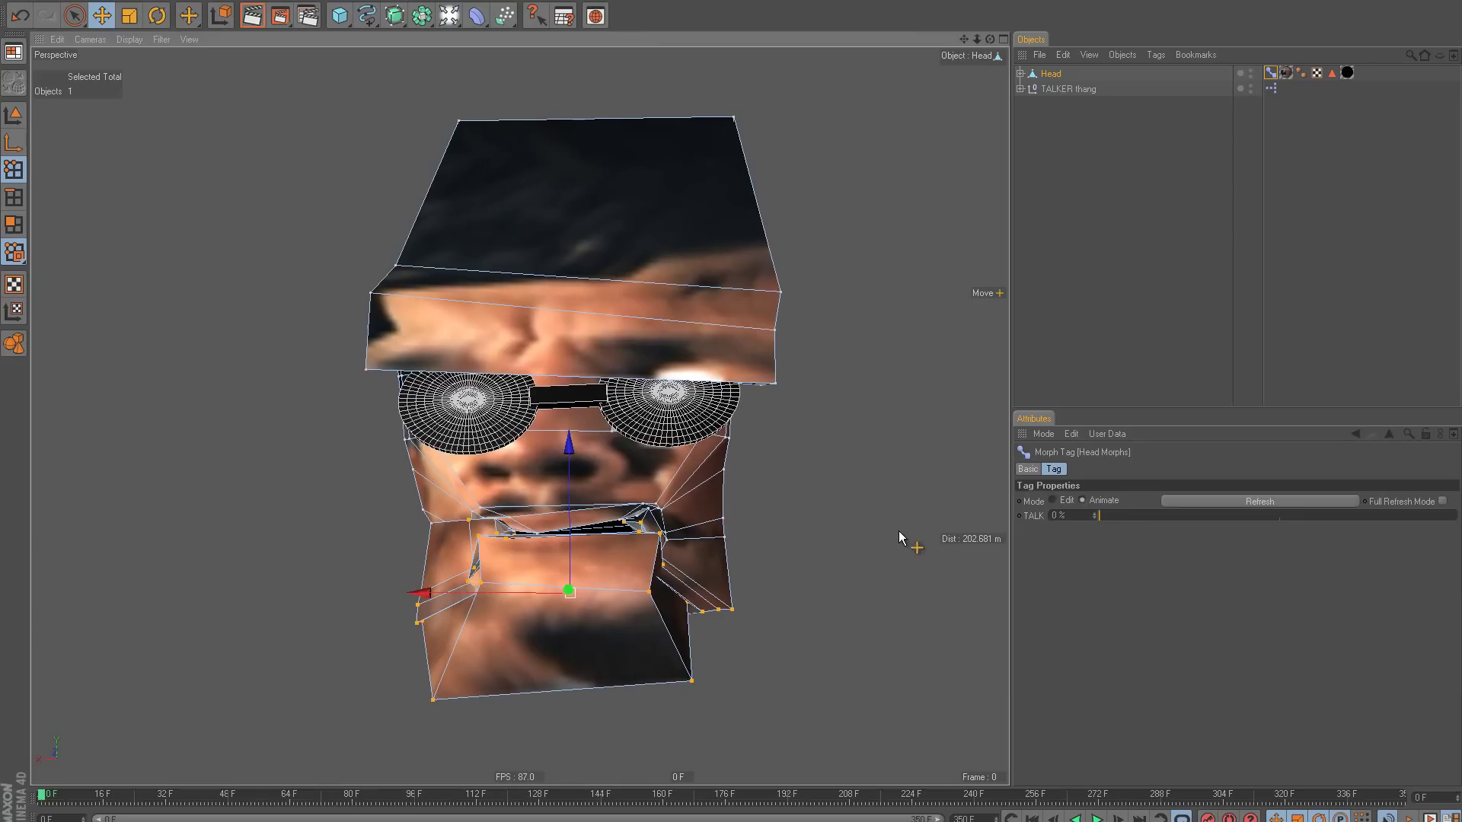
{"action": "left_click", "coordinate": [901, 536]}
{"action": "left_click", "coordinate": [14, 114]}
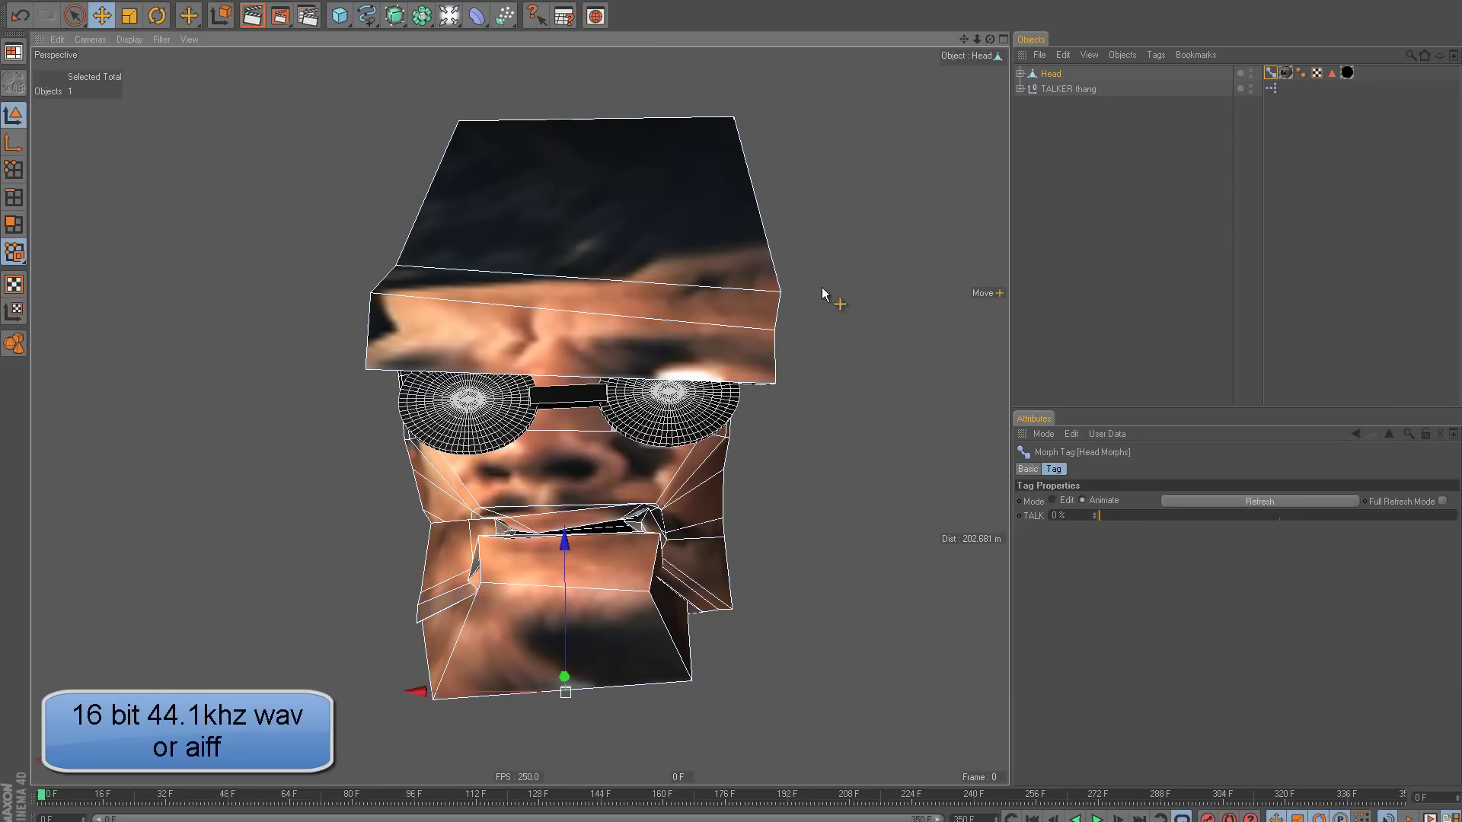
{"action": "mouse_move", "coordinate": [823, 294]}
{"action": "left_mouse_down", "text": "alt"}
{"action": "mouse_move", "coordinate": [797, 293]}
{"action": "mouse_move", "coordinate": [841, 292]}
{"action": "left_mouse_up", "text": "alt"}
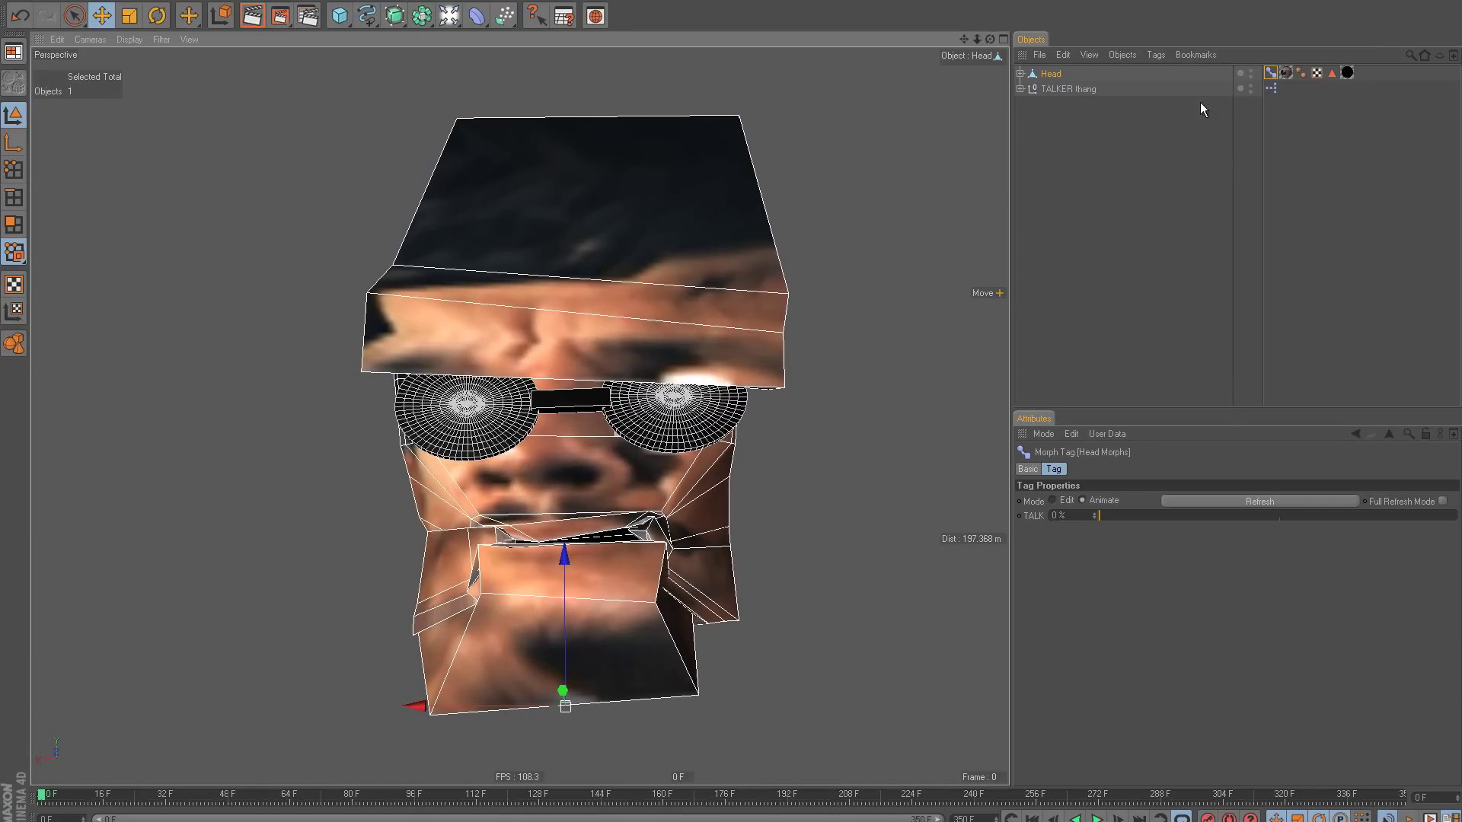
Step: Load Op69 line_1.wav from the Seperate lines folder as the sound file of the TALKER thang object
{"action": "left_click", "coordinate": [1082, 102]}
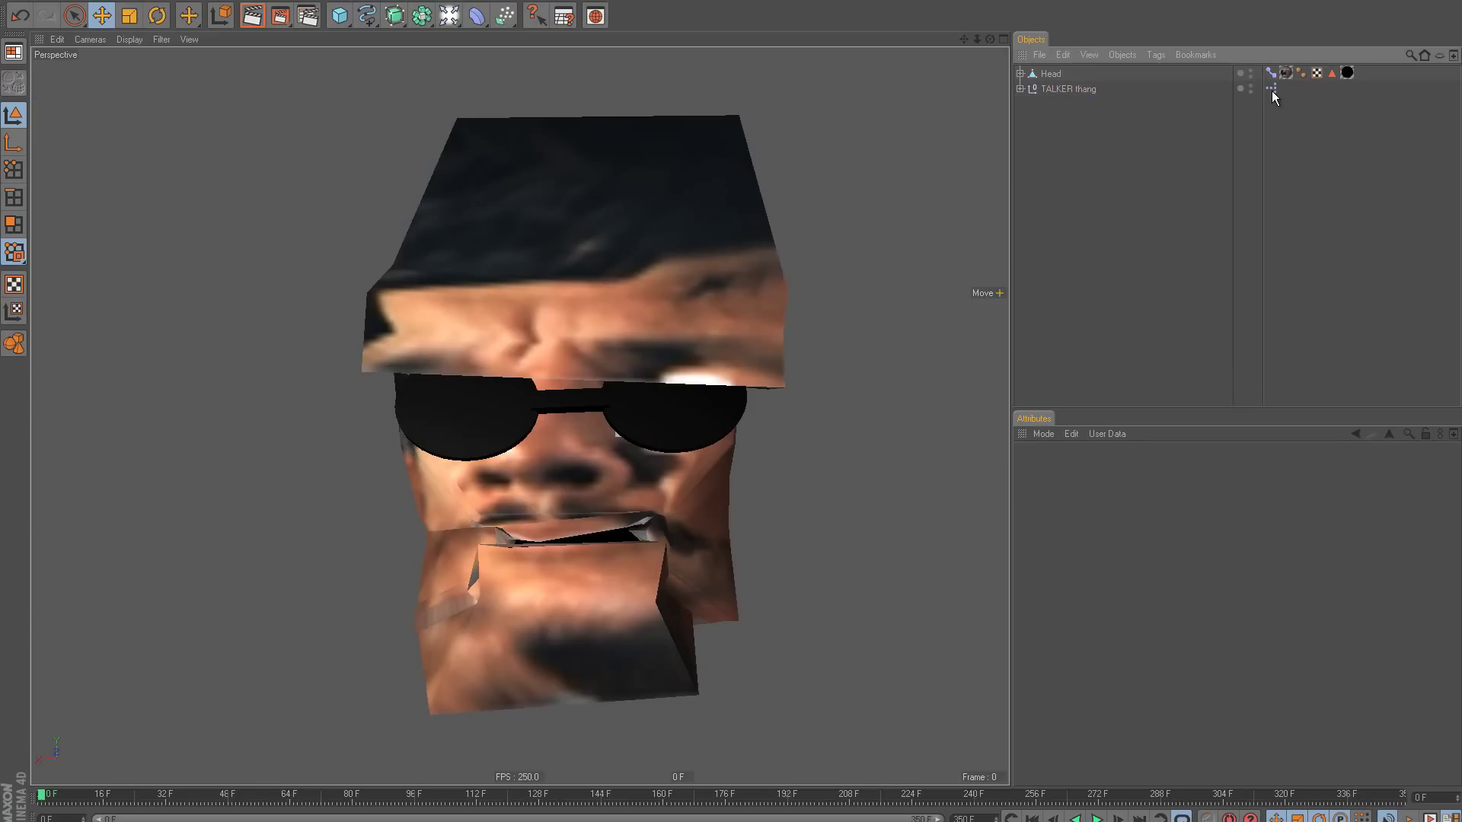
{"action": "left_click", "coordinate": [1068, 89]}
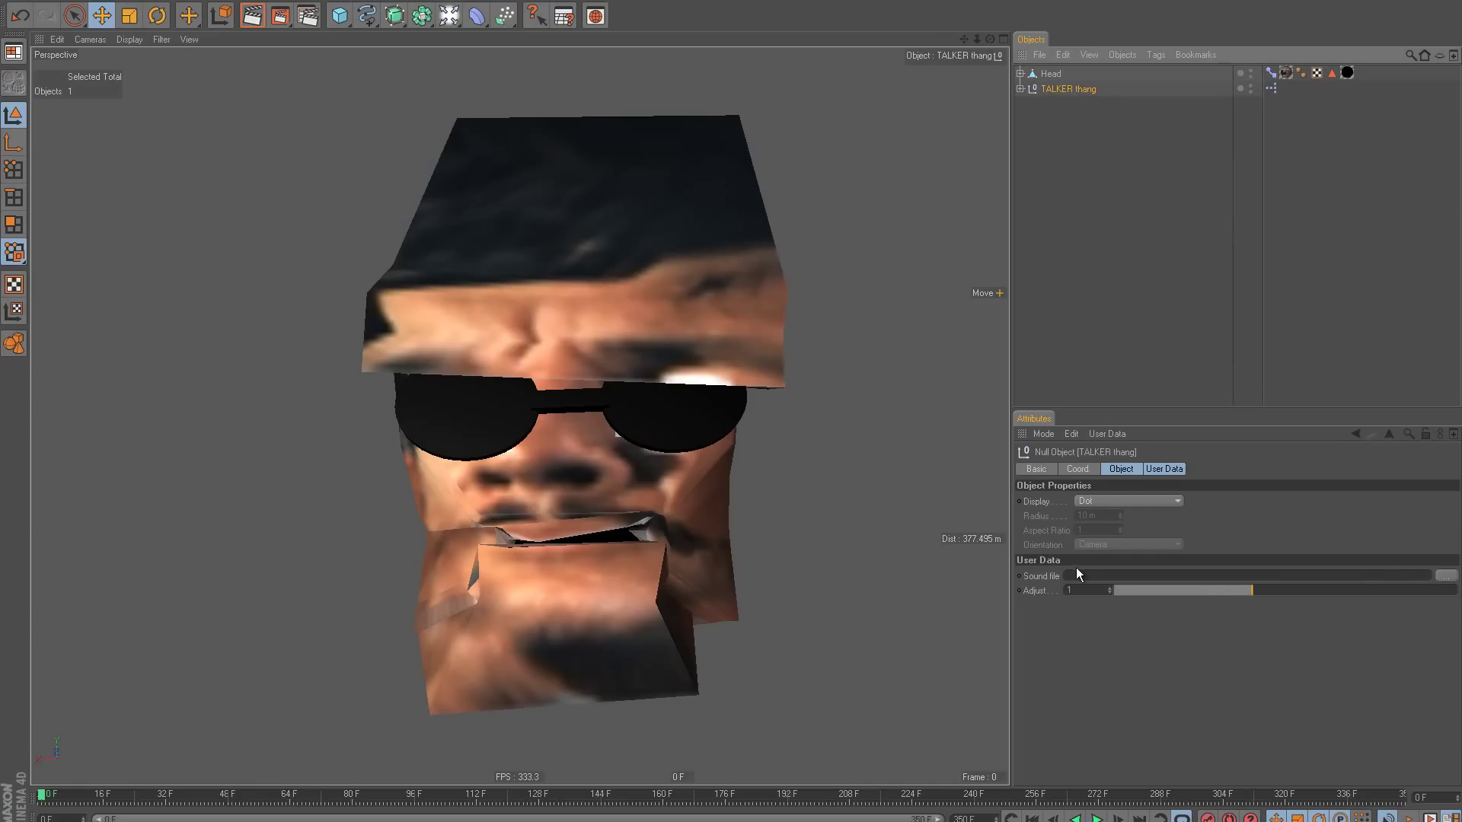
{"action": "left_click", "coordinate": [1446, 576]}
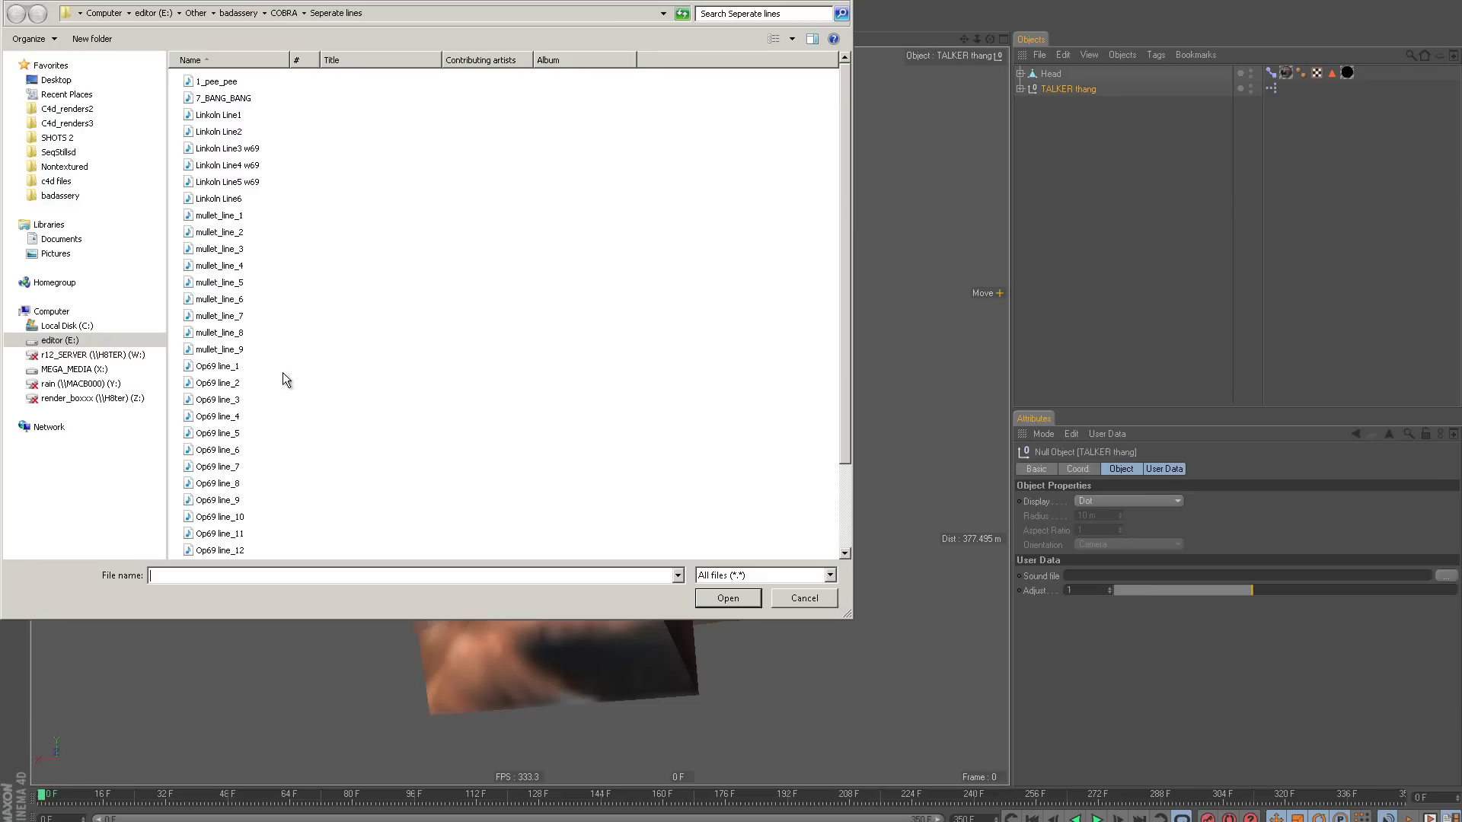
{"action": "left_click", "coordinate": [217, 367]}
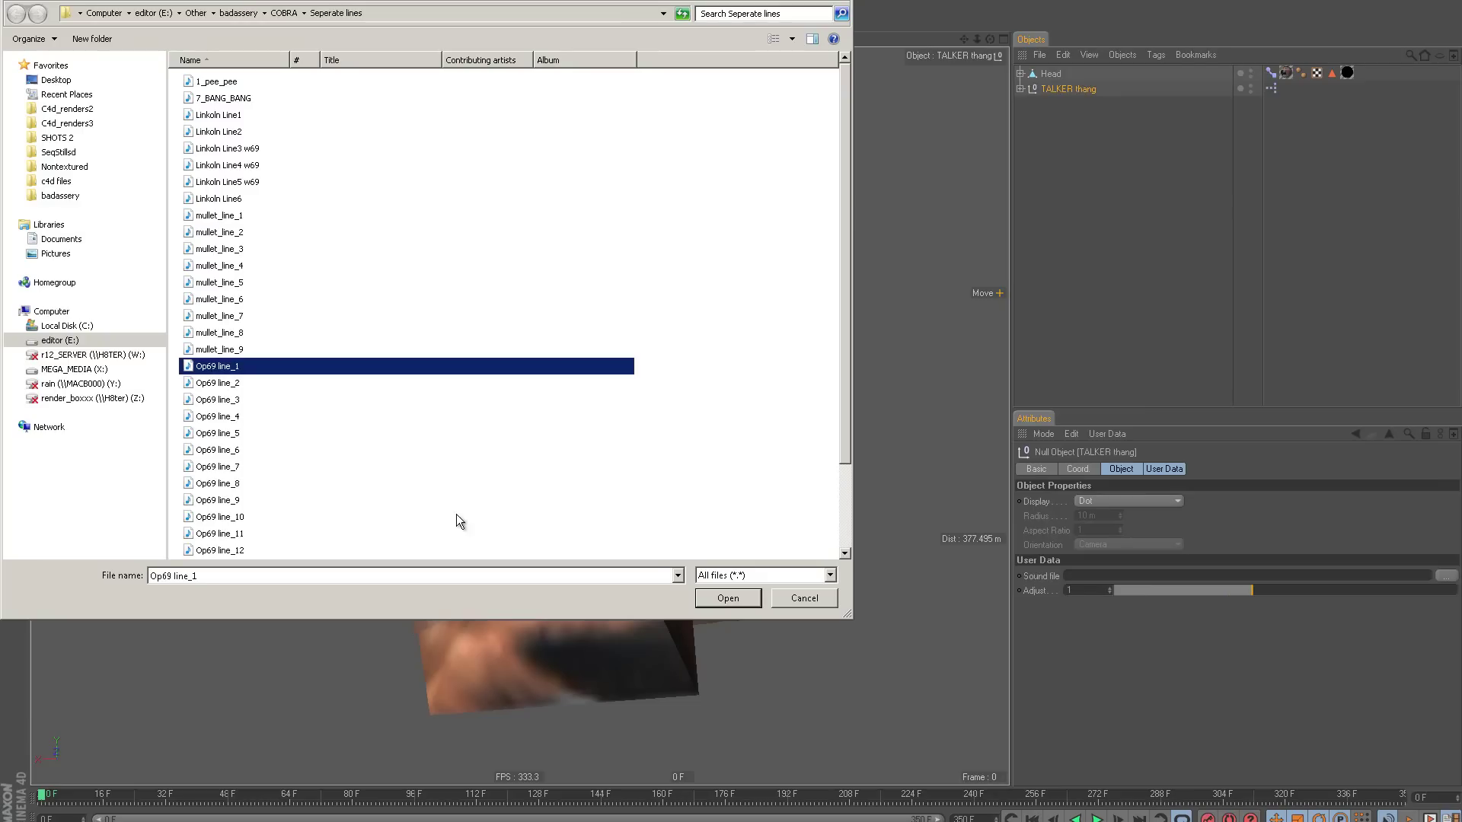
{"action": "left_click", "coordinate": [723, 600]}
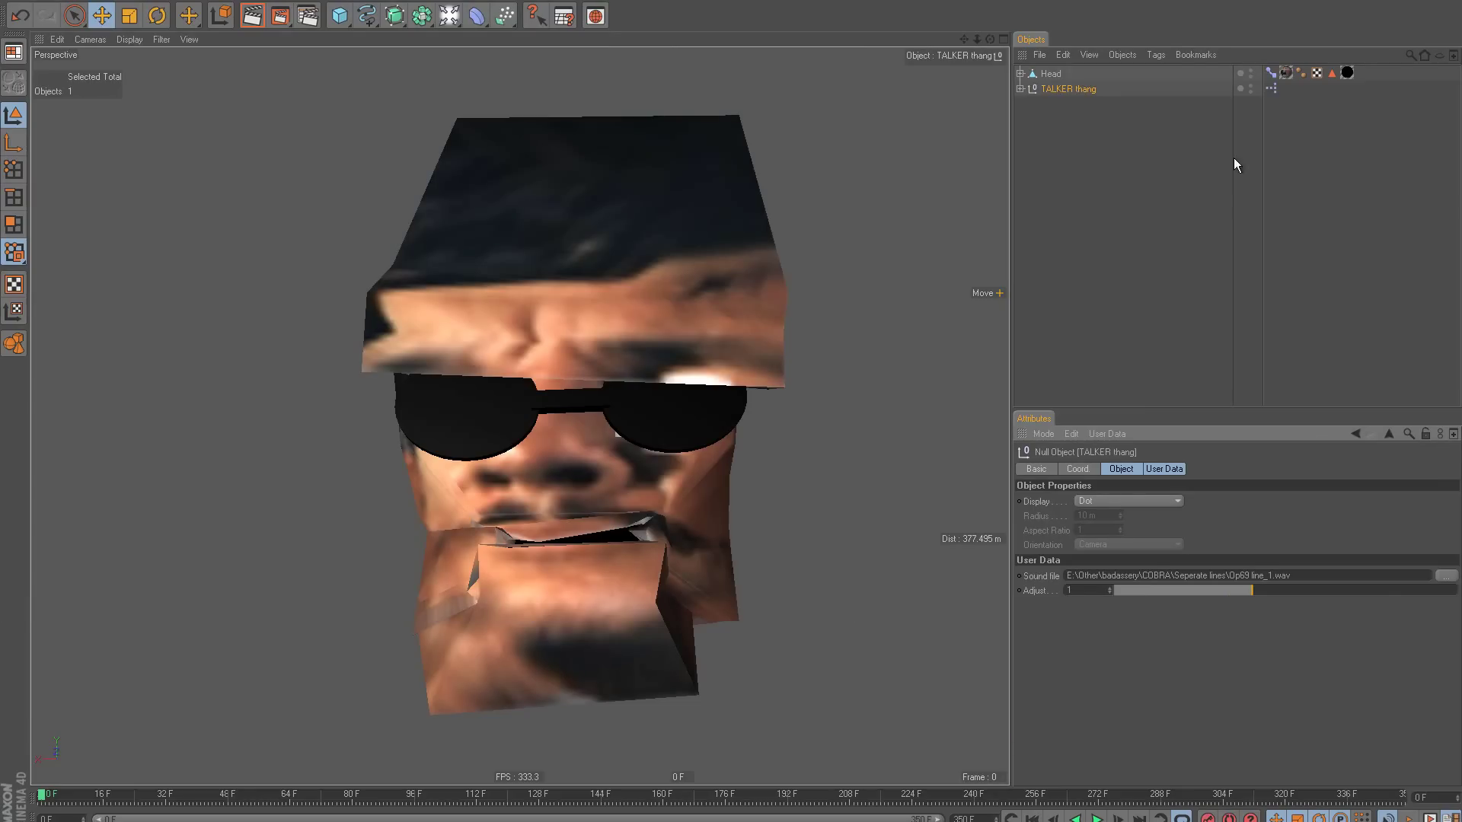
Step: Open the XPresso network of TALKER thang and rearrange its nodes so the unassigned yellow Object node is fully accessible
{"action": "double_click", "coordinate": [1272, 88]}
{"action": "left_click_drag", "start_coordinate": [437, 72], "coordinate": [656, 138]}
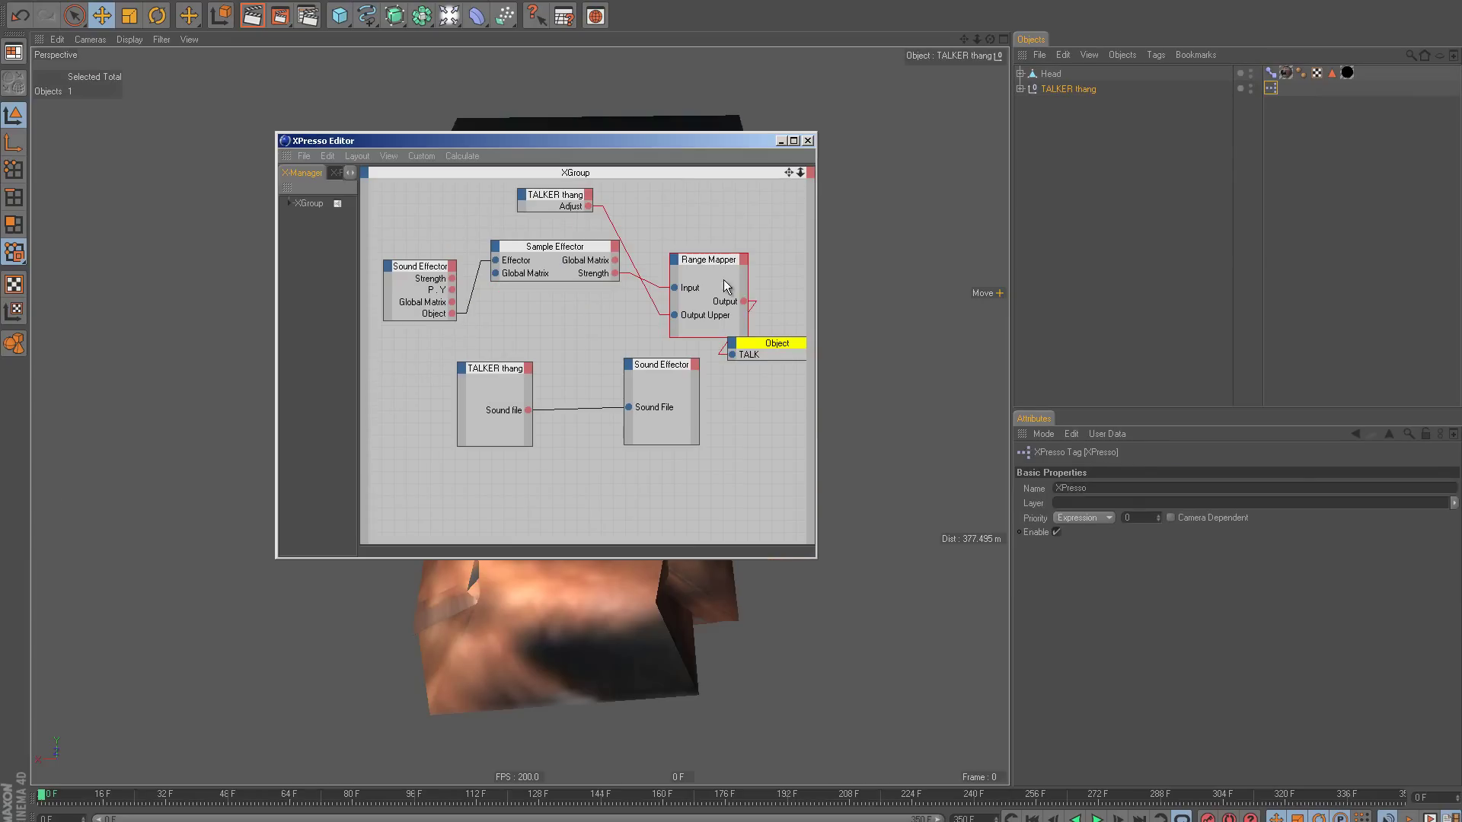
{"action": "left_click_drag", "start_coordinate": [779, 350], "coordinate": [809, 343]}
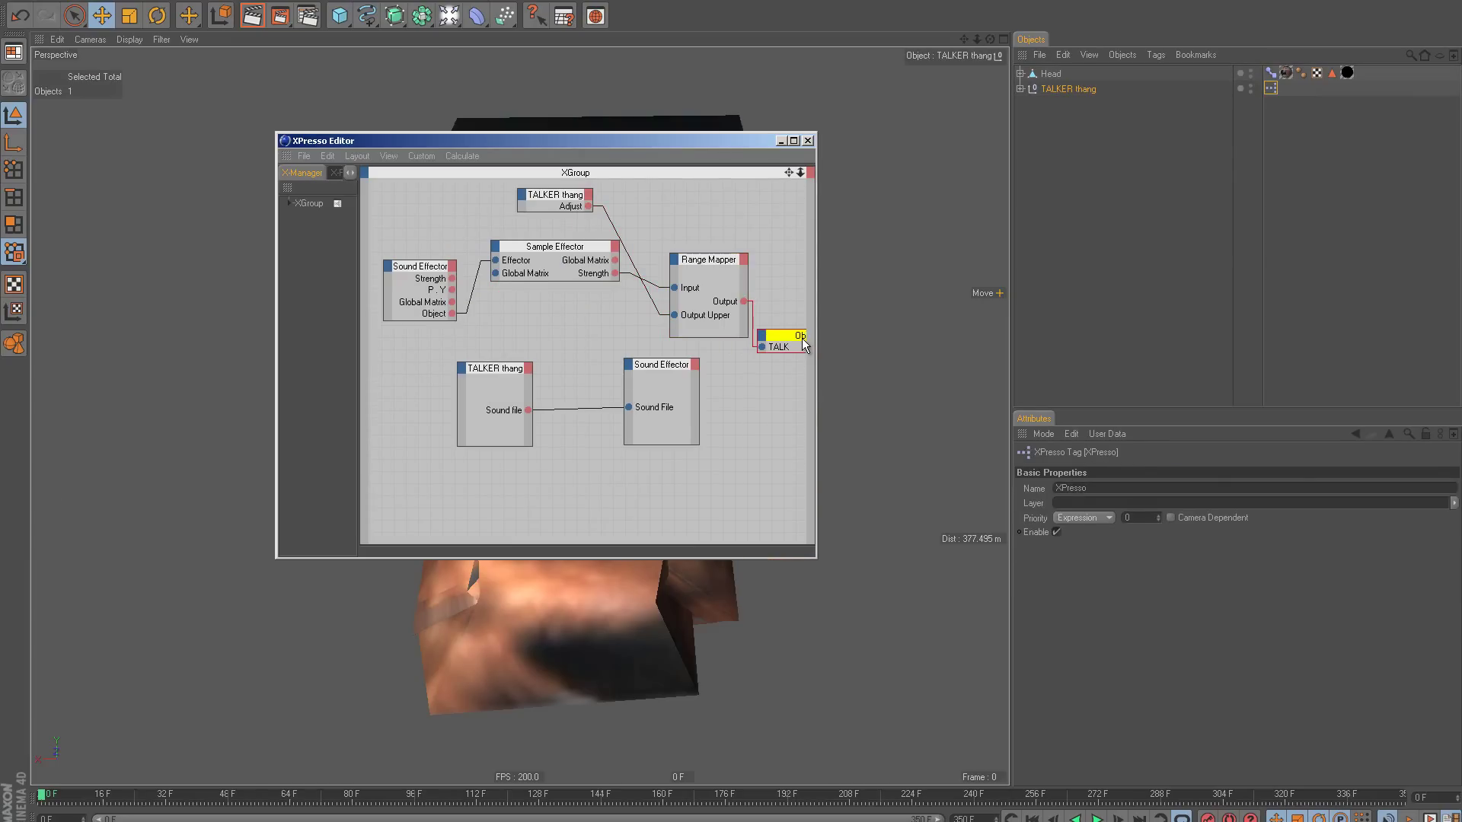
{"action": "left_click_drag", "start_coordinate": [715, 263], "coordinate": [715, 259]}
{"action": "left_click_drag", "start_coordinate": [502, 372], "coordinate": [436, 451]}
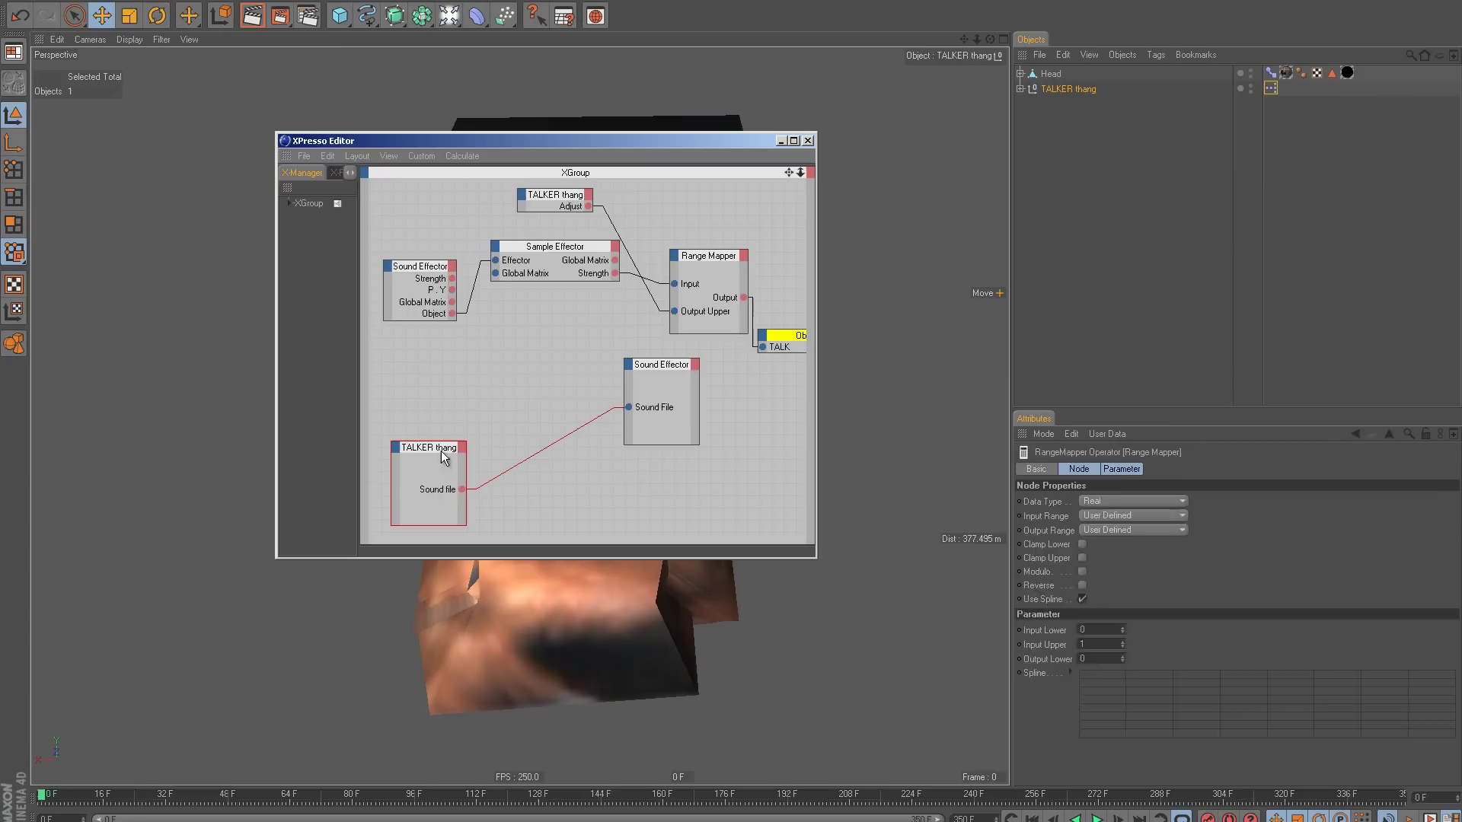
{"action": "left_click_drag", "start_coordinate": [689, 368], "coordinate": [615, 471]}
{"action": "left_click_drag", "start_coordinate": [713, 265], "coordinate": [658, 266]}
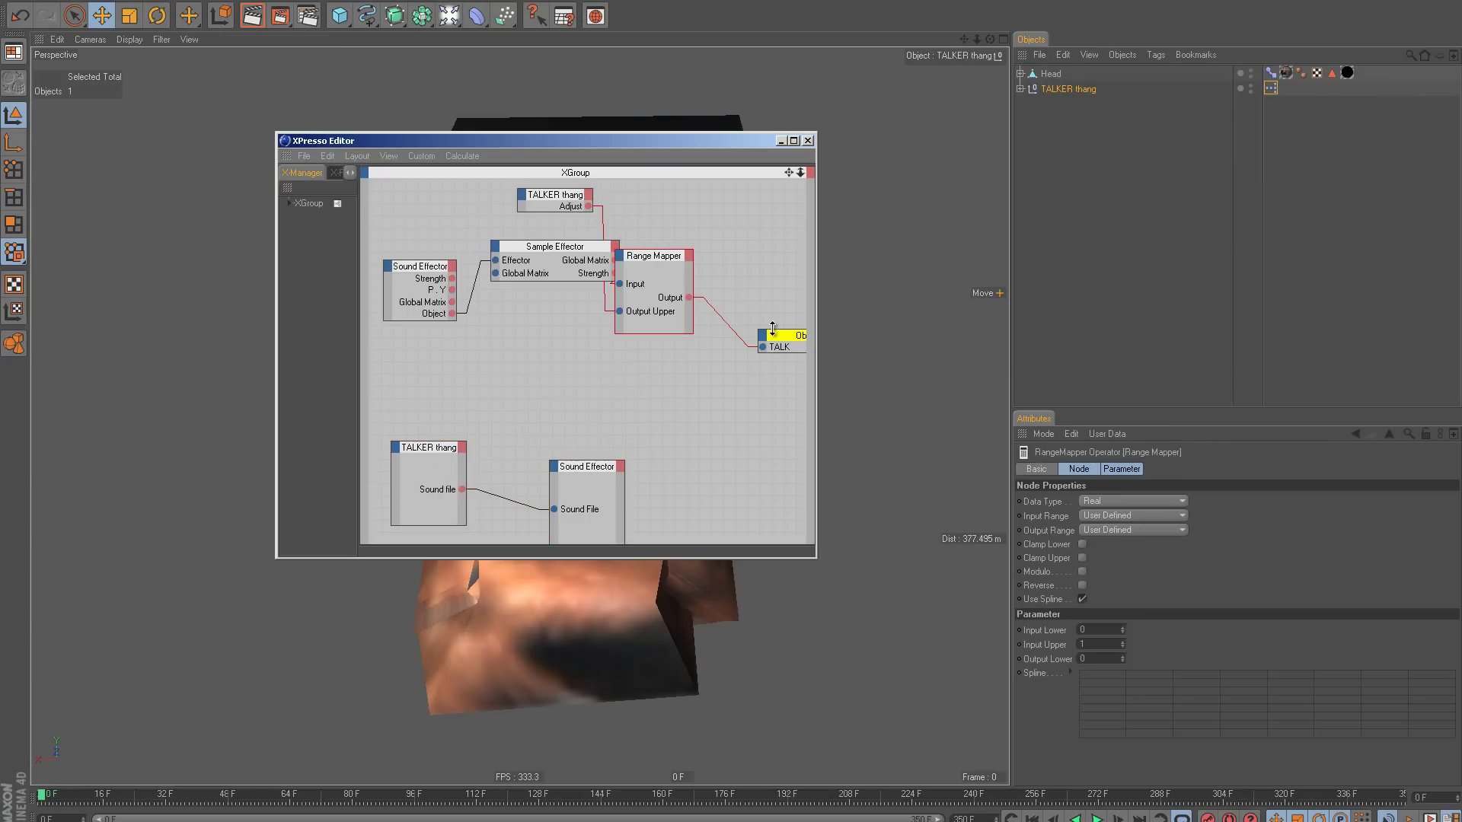
{"action": "left_click_drag", "start_coordinate": [780, 337], "coordinate": [716, 410]}
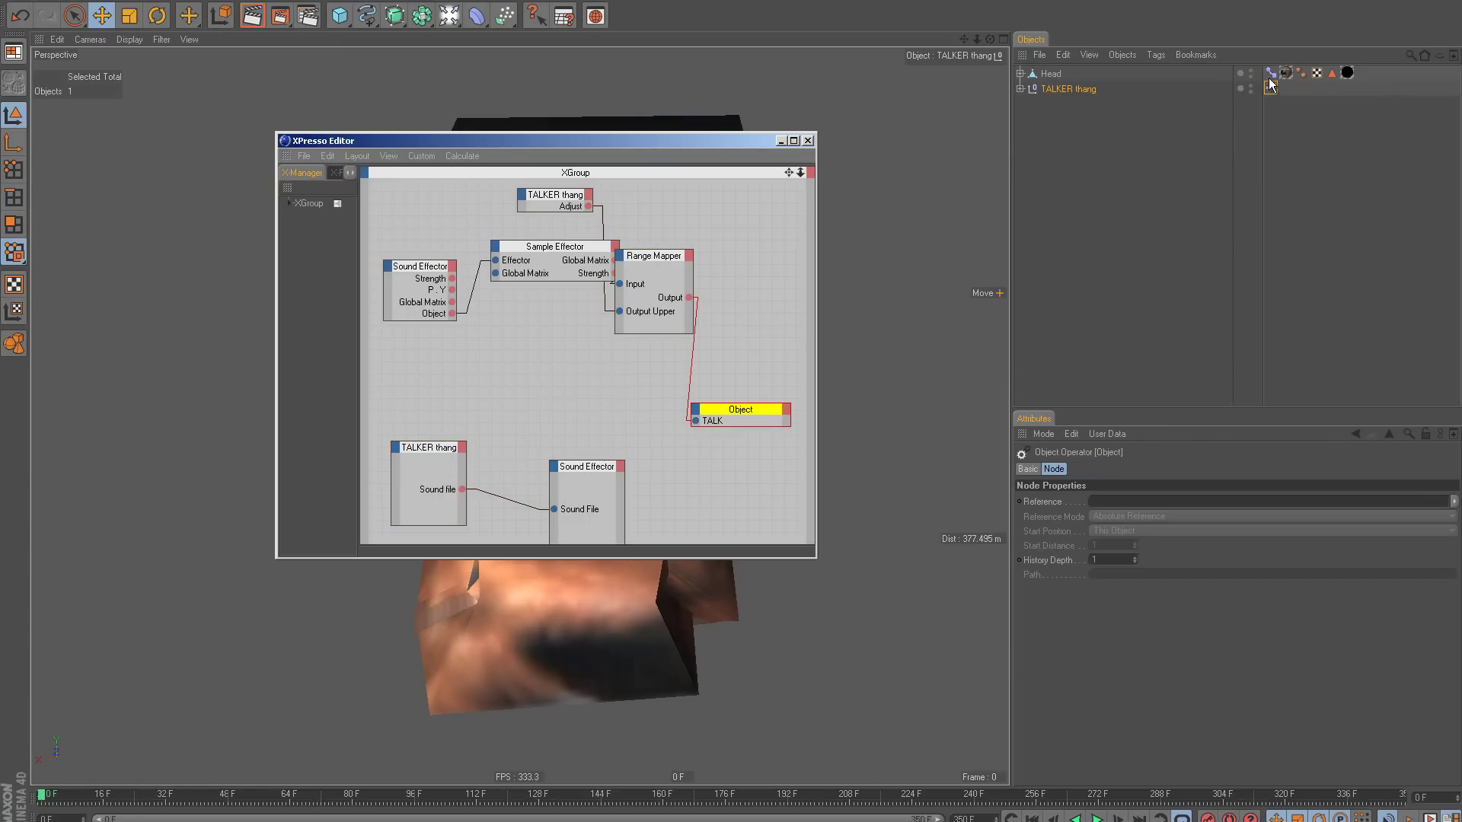
Step: Assign the Head object's morph tag to the Object node with the TALK input, and close the XPresso Editor
{"action": "left_click_drag", "start_coordinate": [1272, 73], "coordinate": [740, 382]}
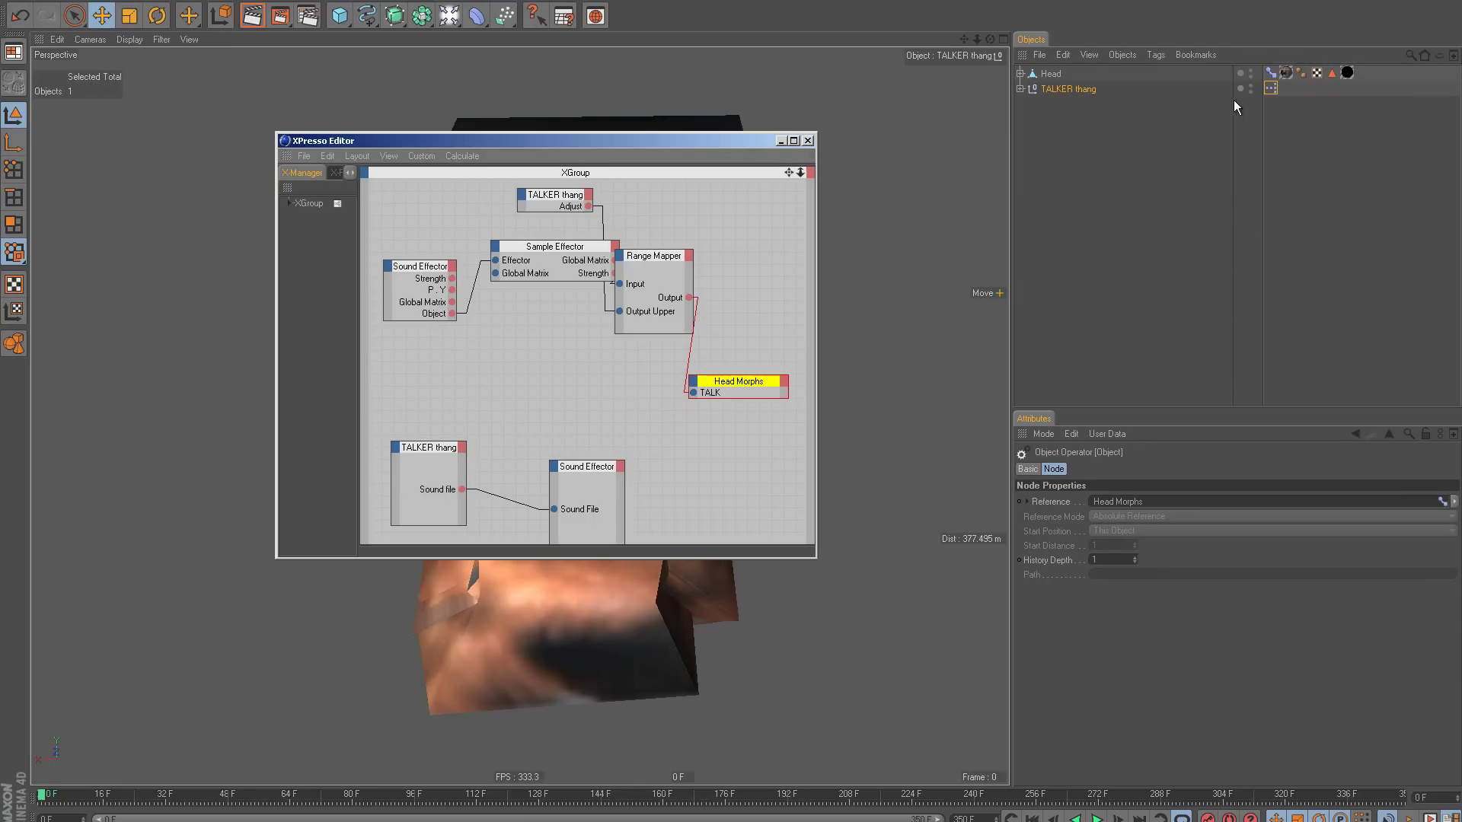
{"action": "left_click", "coordinate": [1270, 73]}
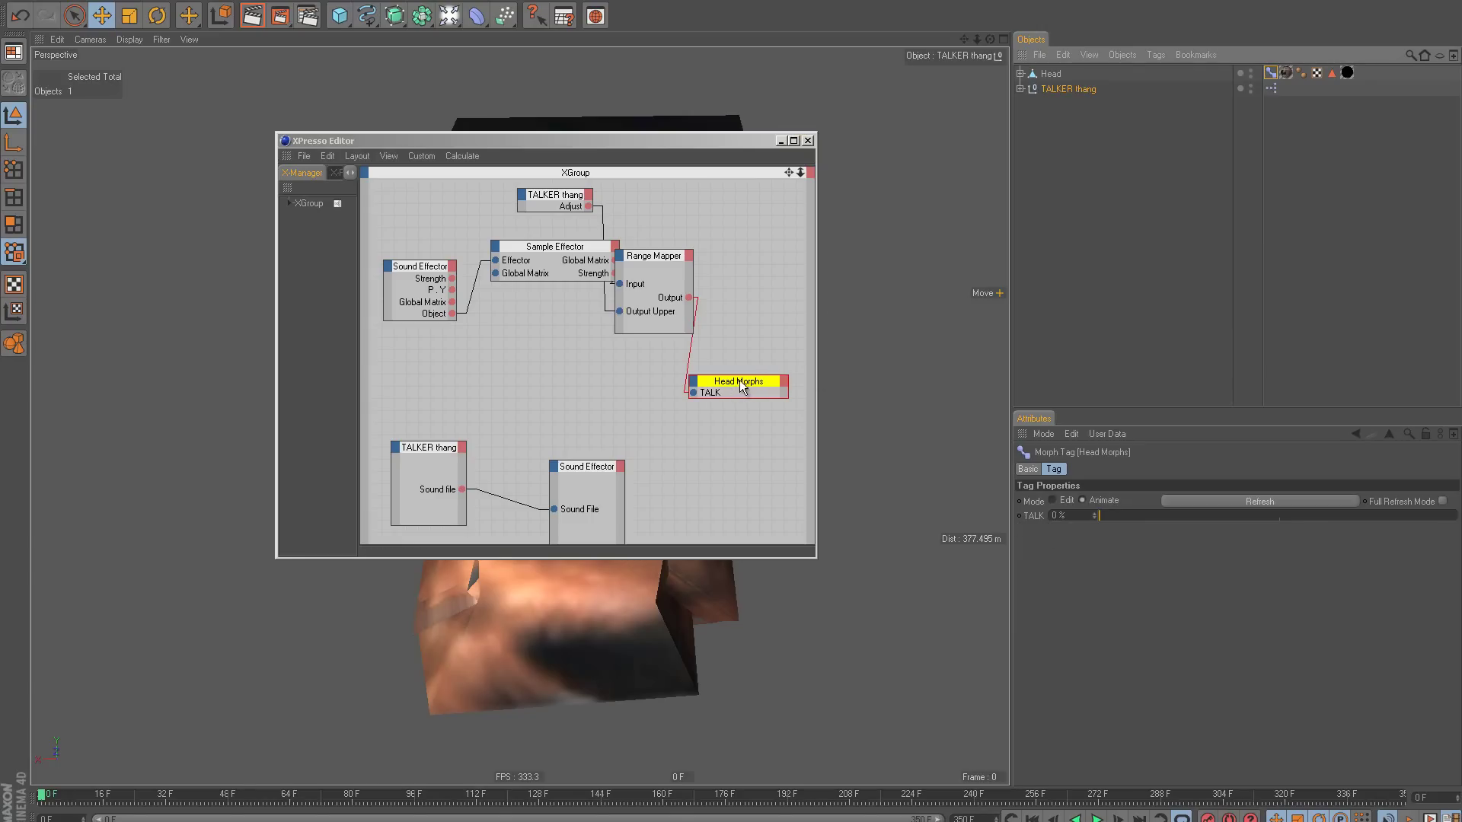
{"action": "left_click_drag", "start_coordinate": [740, 392], "coordinate": [750, 393]}
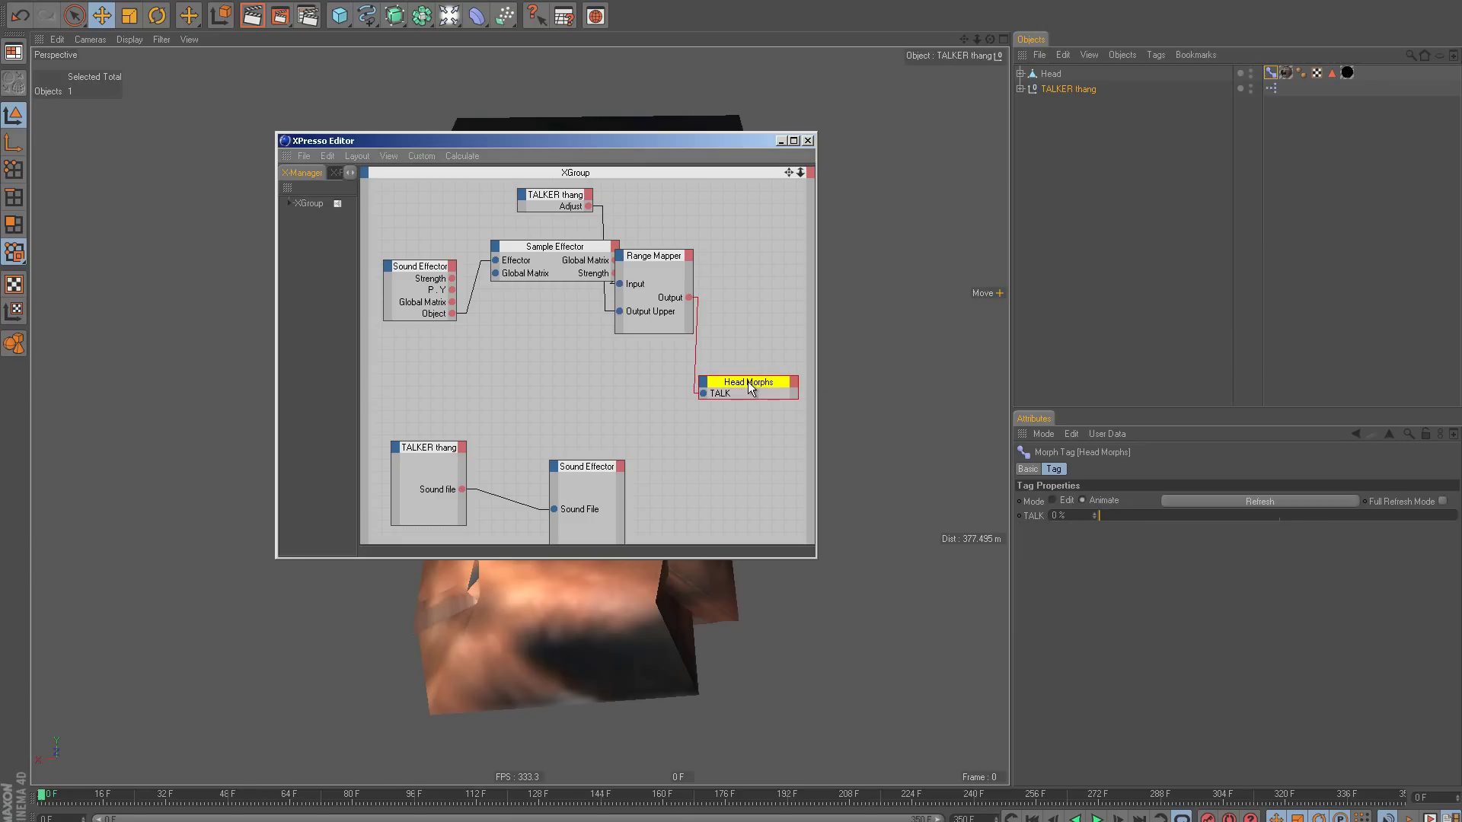
{"action": "left_click", "coordinate": [808, 140]}
Step: Play back the animation to check the mouth movement, and return to frame 0
{"action": "left_click", "coordinate": [1097, 818]}
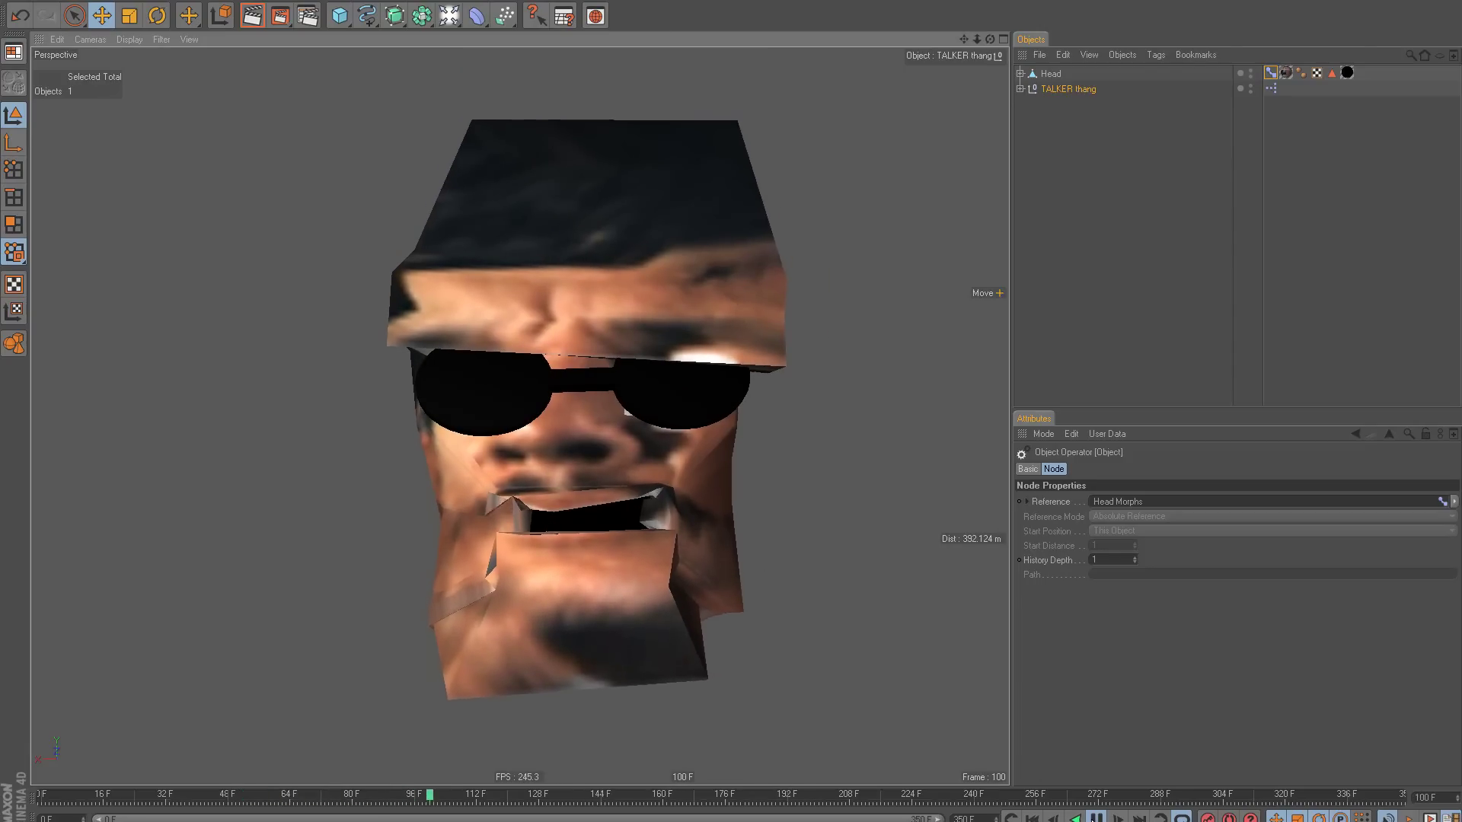
{"action": "key", "text": "F7"}
{"action": "key", "text": "shift+f"}
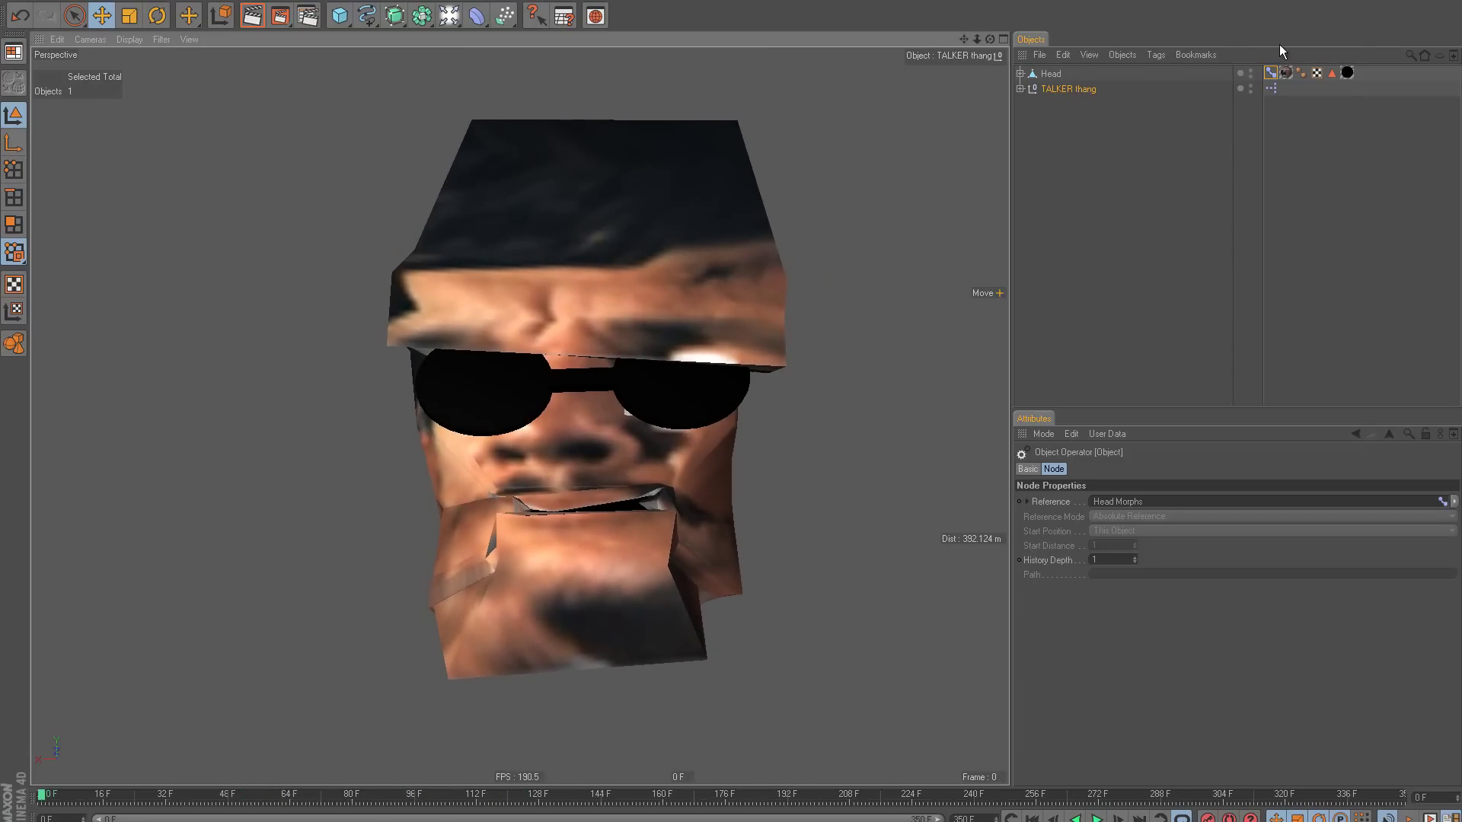
Step: Set the Adjust value of TALKER thang to 4 and play the animation again to check the stronger mouth movement
{"action": "left_click", "coordinate": [1063, 89]}
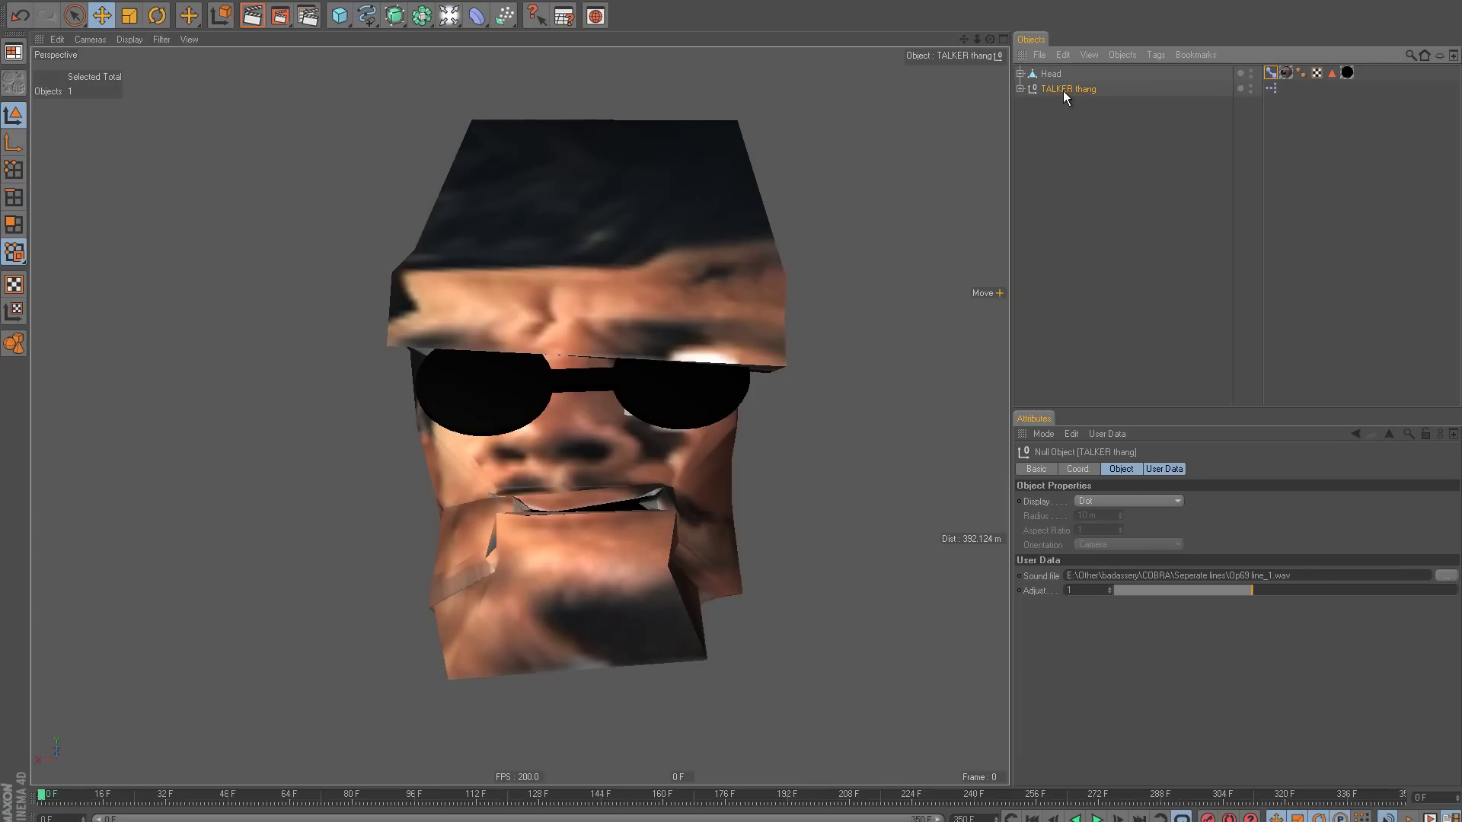
{"action": "left_click", "coordinate": [1247, 591]}
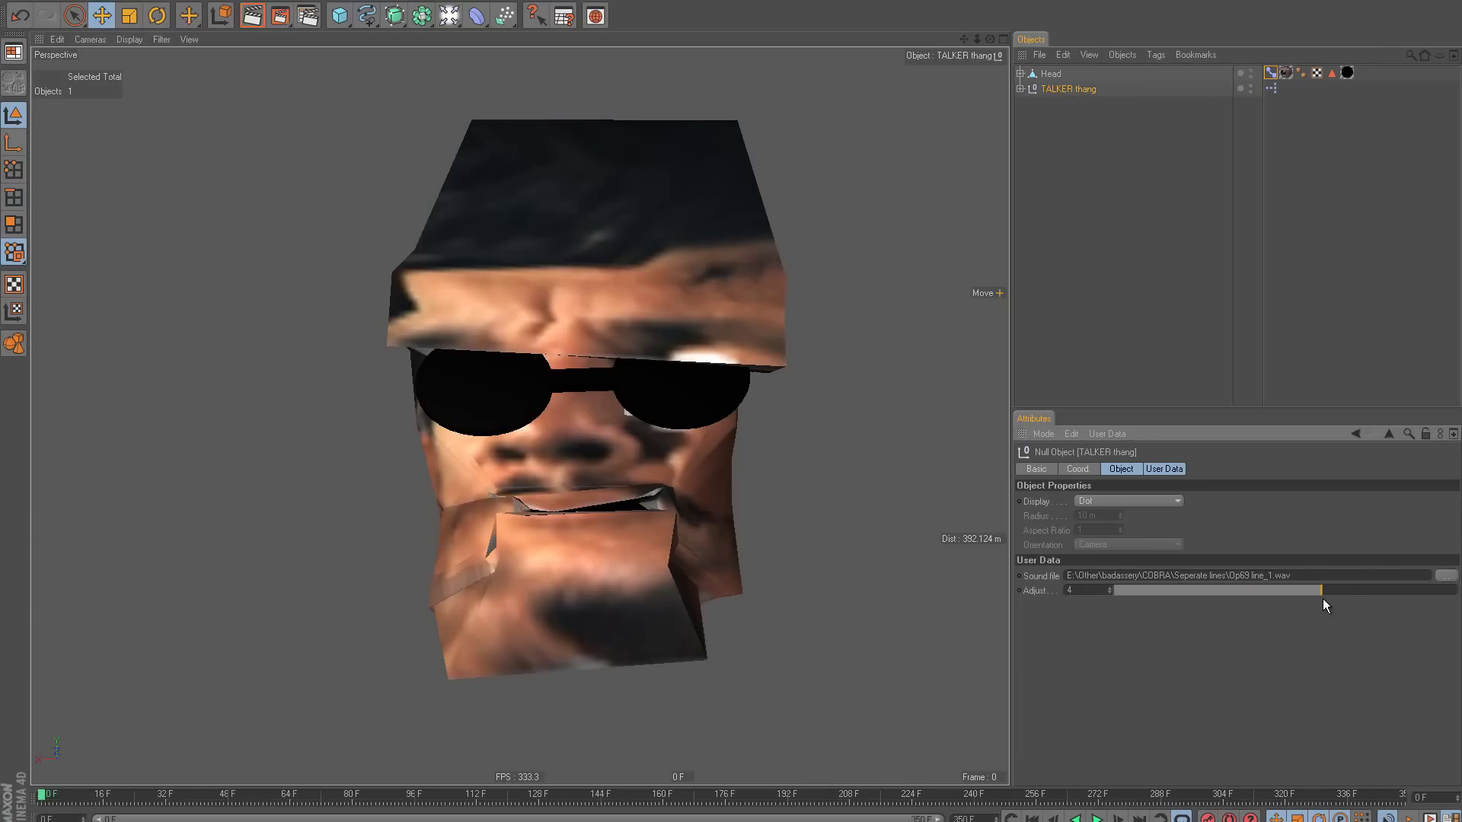
{"action": "left_click", "coordinate": [1096, 819]}
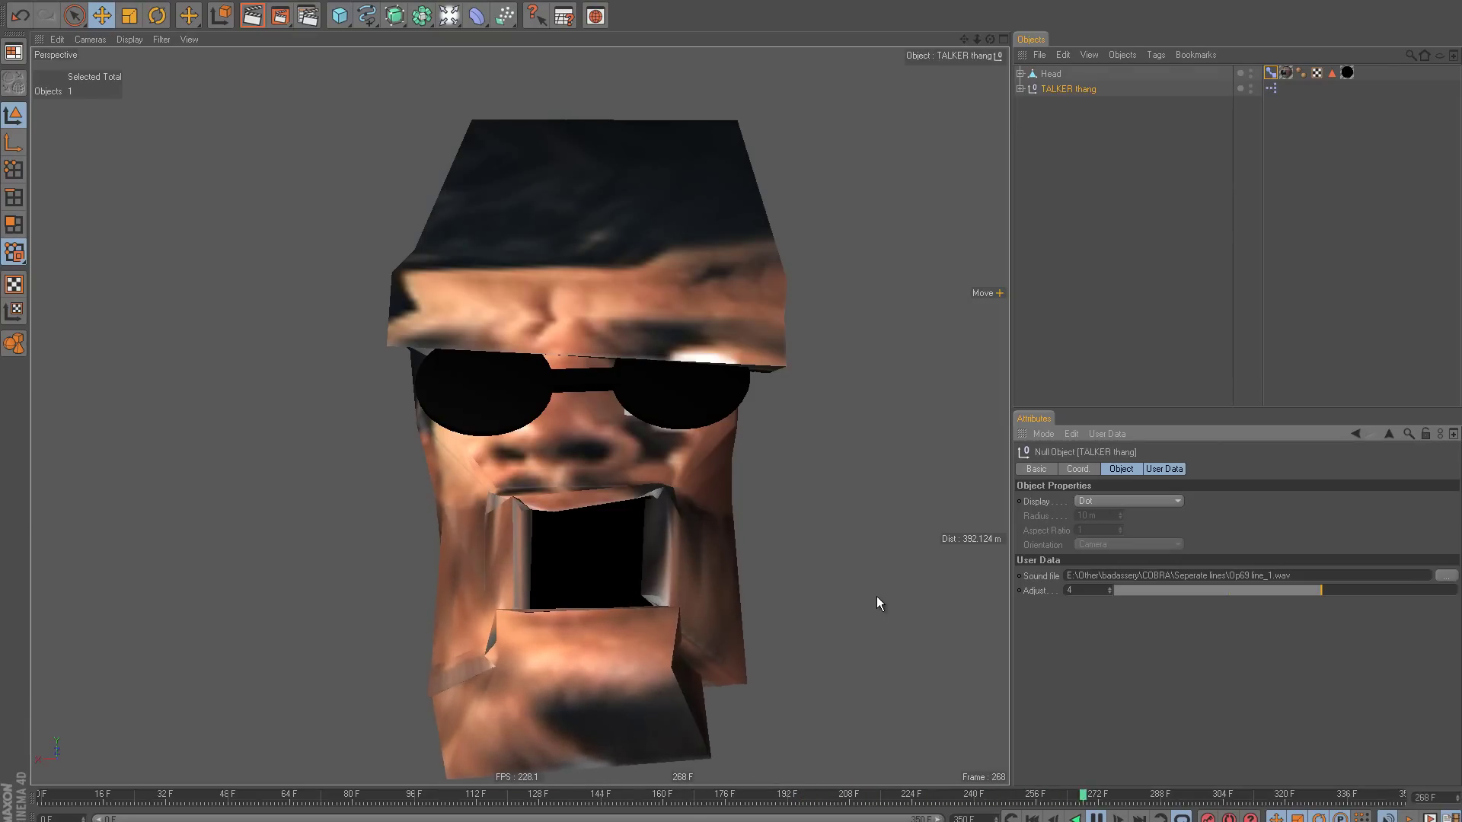
{"action": "left_click", "coordinate": [1098, 818]}
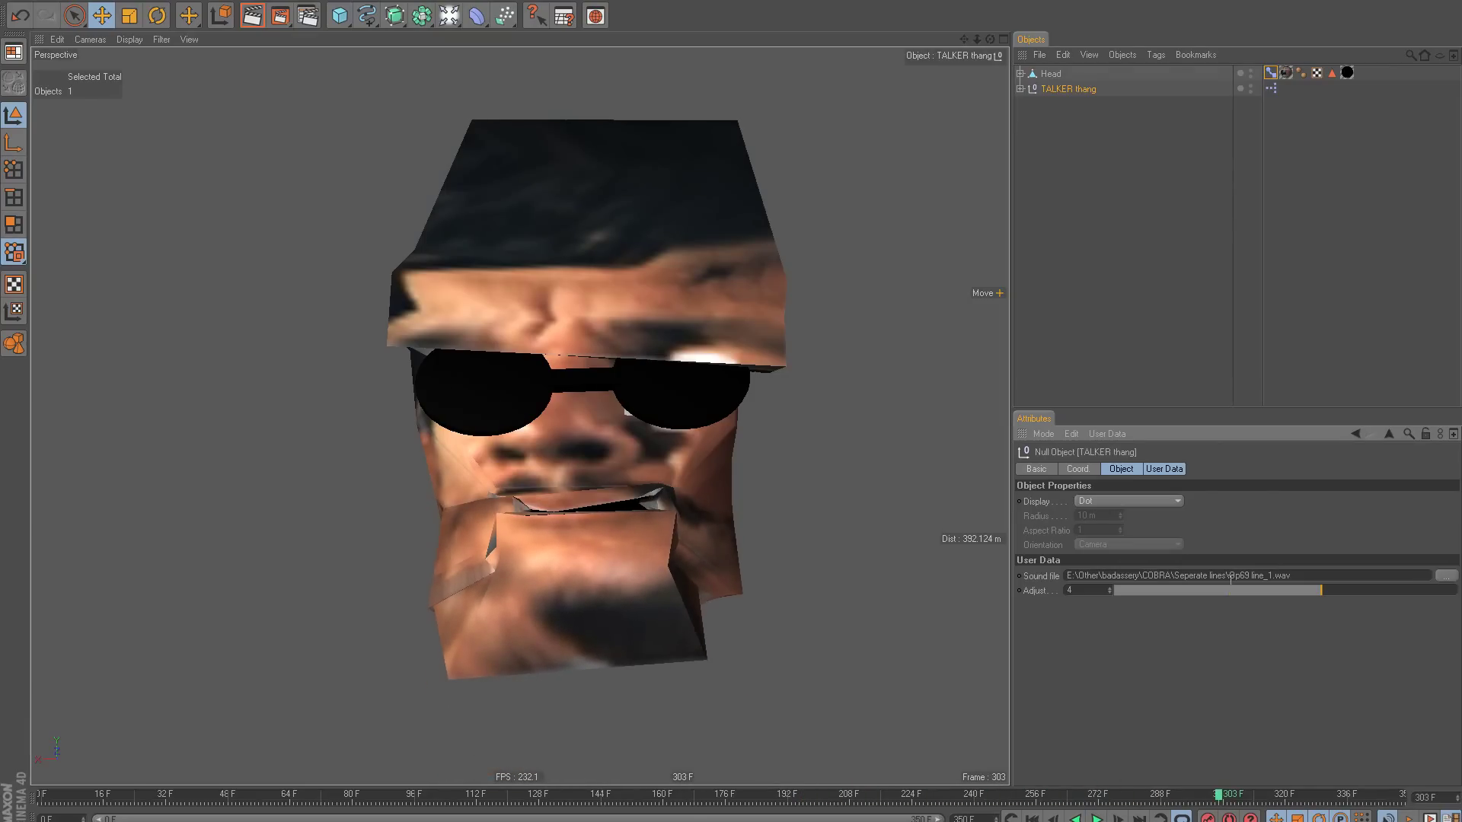
{"action": "left_click_drag", "start_coordinate": [835, 548], "coordinate": [811, 530], "text": "alt"}
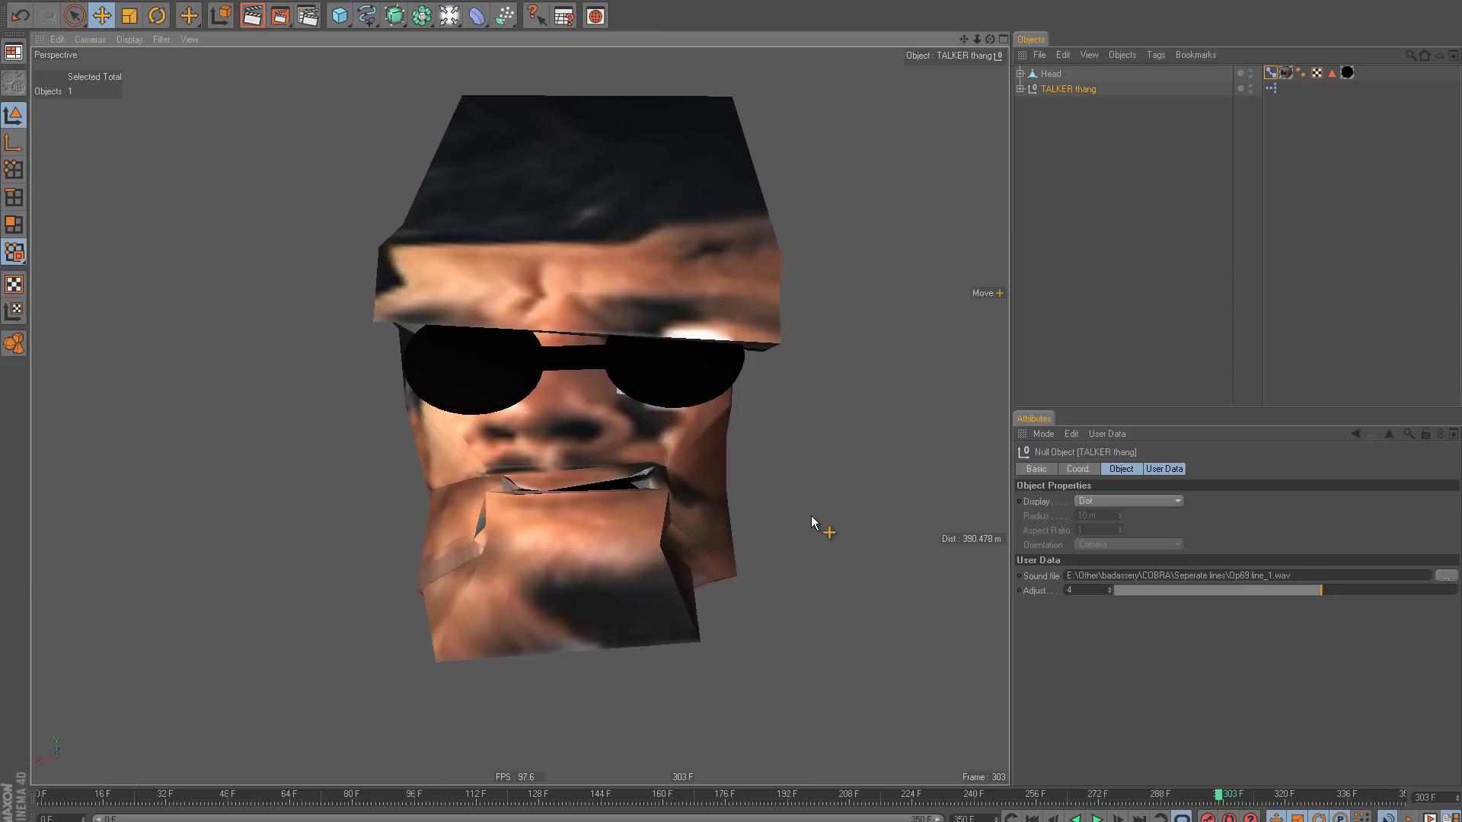
{"action": "left_click_drag", "start_coordinate": [811, 518], "coordinate": [796, 503], "text": "alt"}
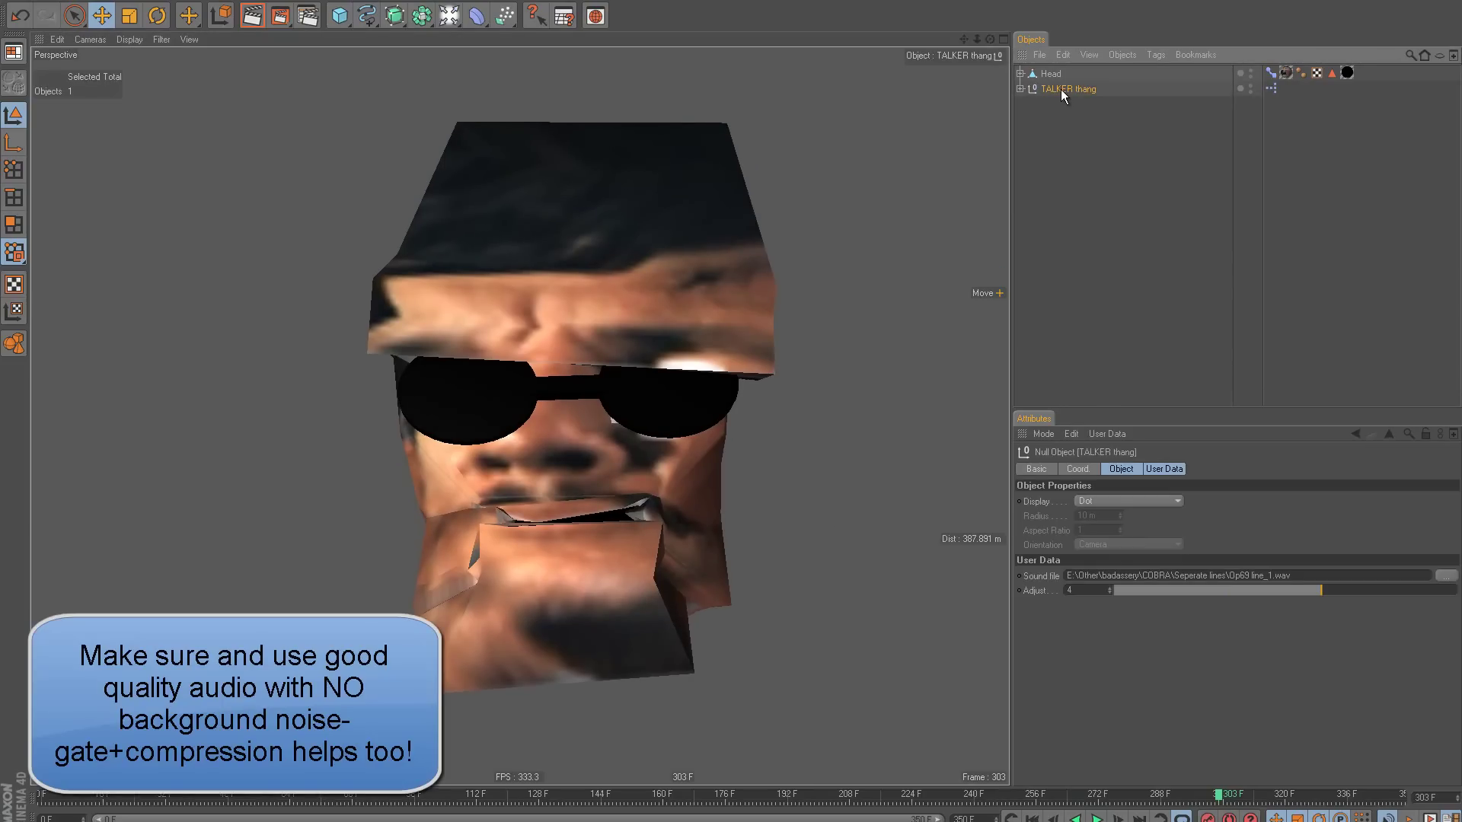
Step: Reopen the XPresso network of TALKER thang, assign the Head object's morph tag to the Head Morphs node again, and close the editor
{"action": "double_click", "coordinate": [1272, 89]}
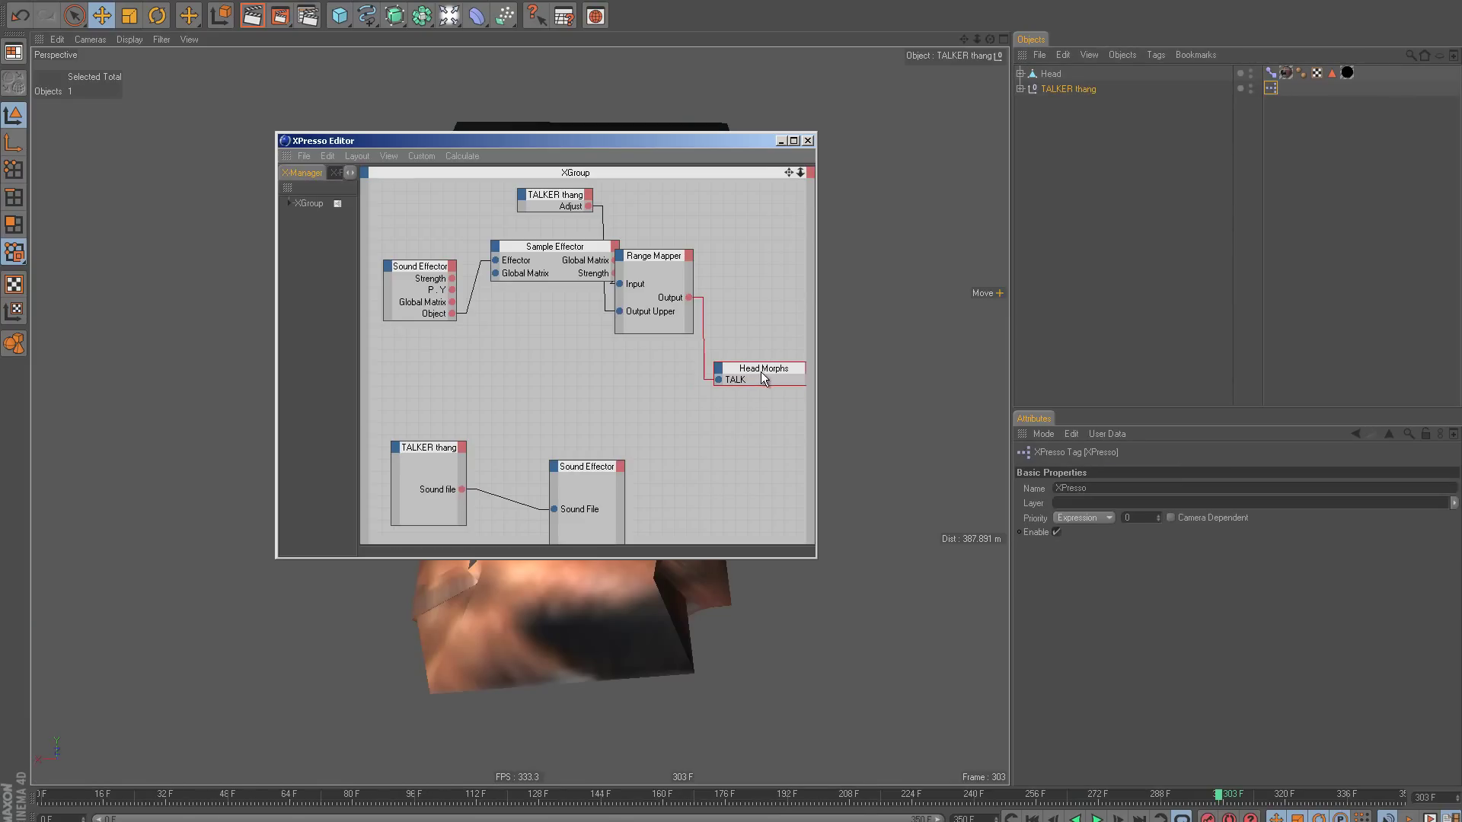
{"action": "left_click", "coordinate": [1270, 73]}
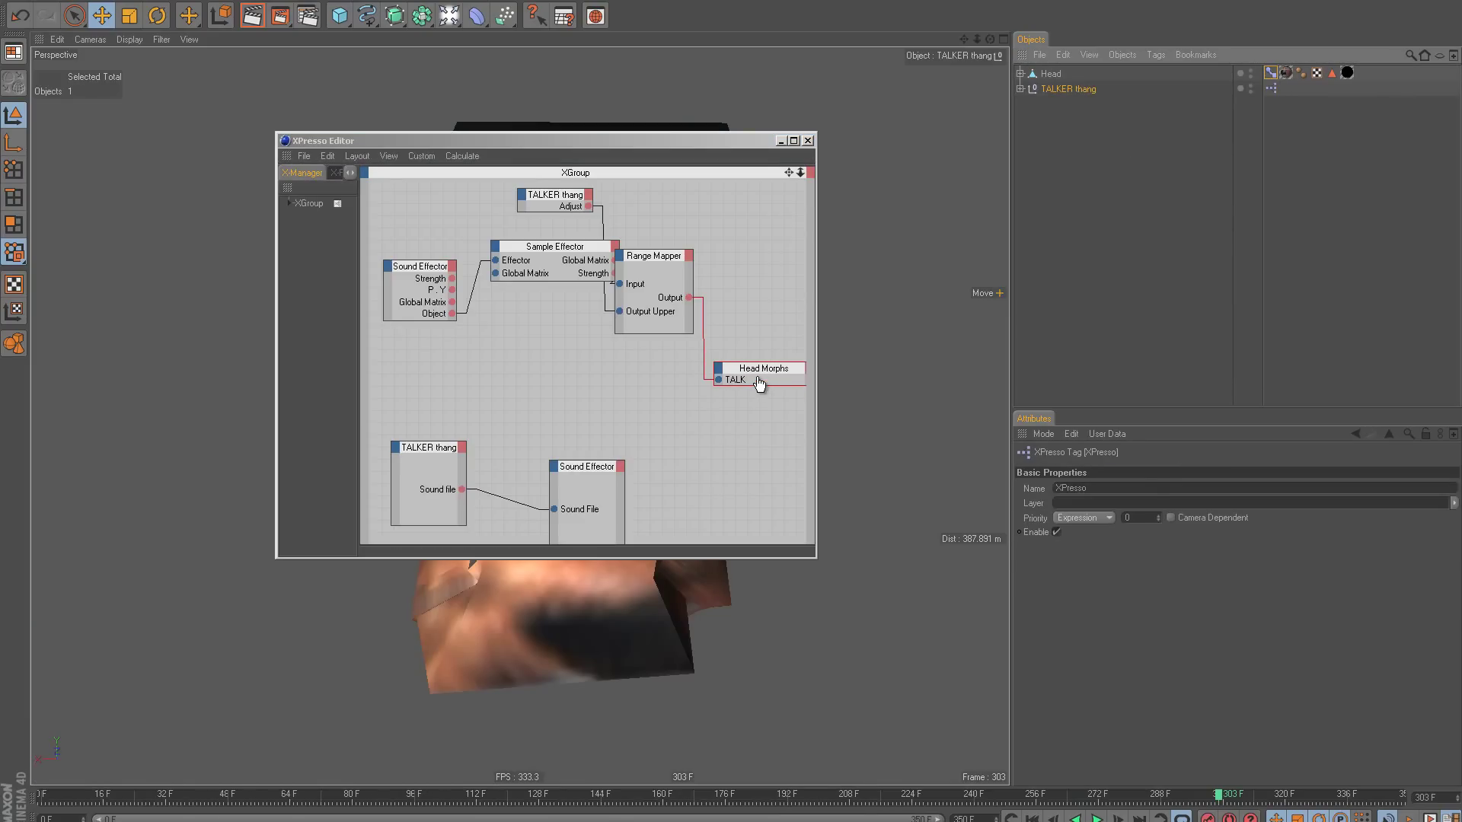
{"action": "left_click", "coordinate": [759, 381]}
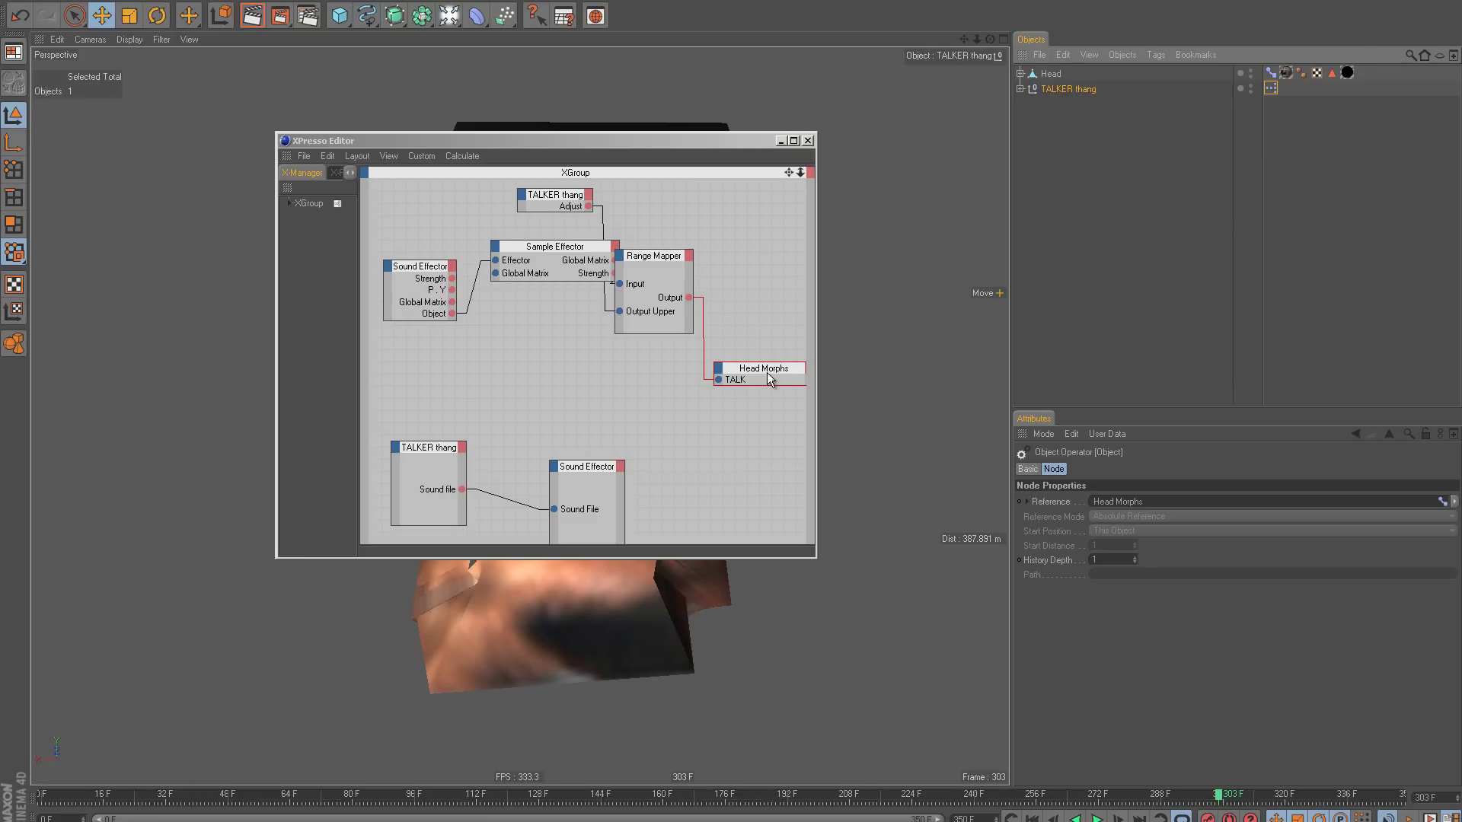
{"action": "left_click", "coordinate": [808, 141]}
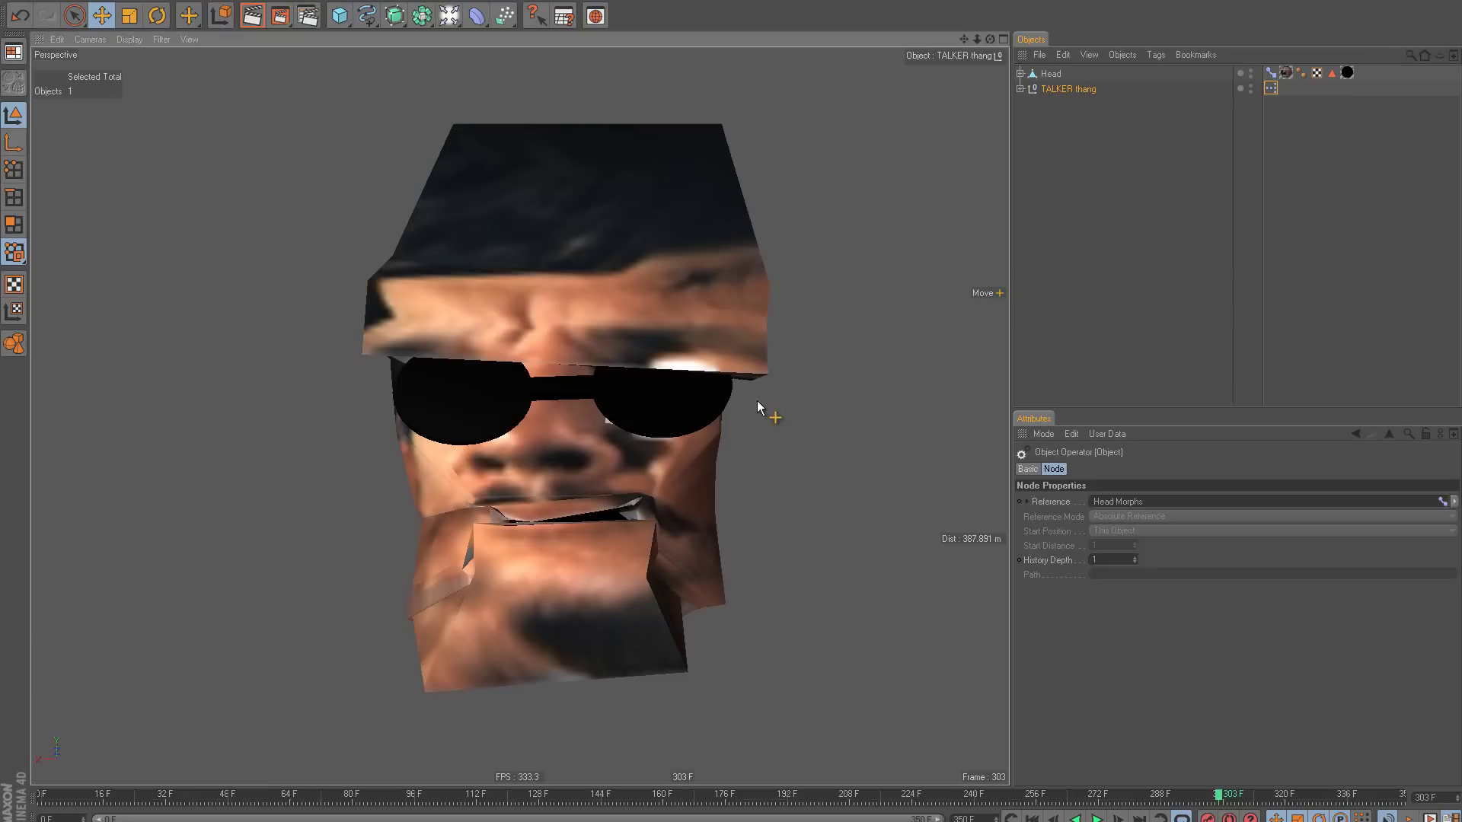
Step: Clear the object selection and examine the head's mouth shape at frame 62 of the animation
{"action": "left_click", "coordinate": [1069, 184]}
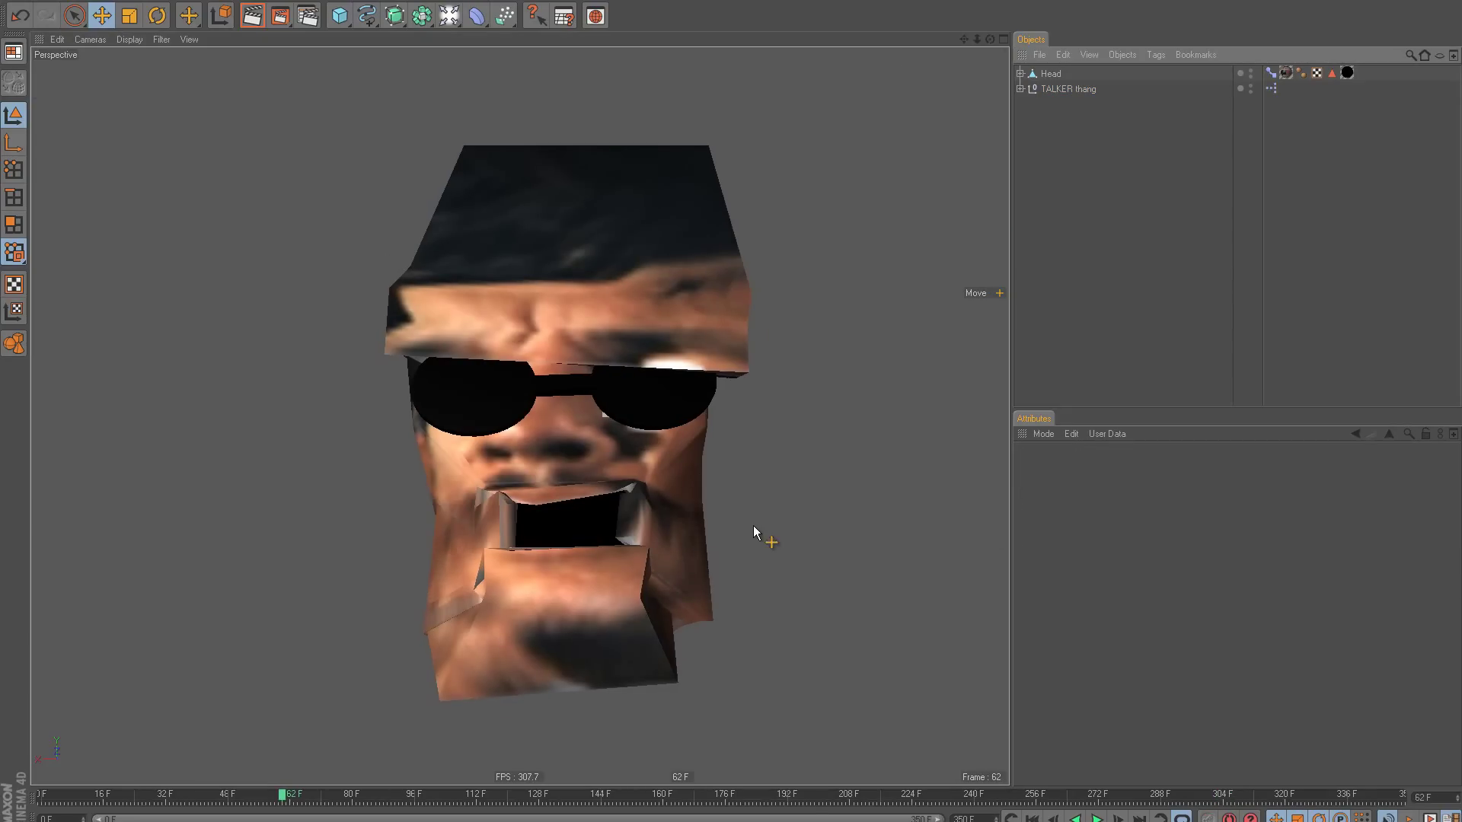
{"action": "left_click_drag", "start_coordinate": [752, 526], "coordinate": [687, 485], "text": "alt"}
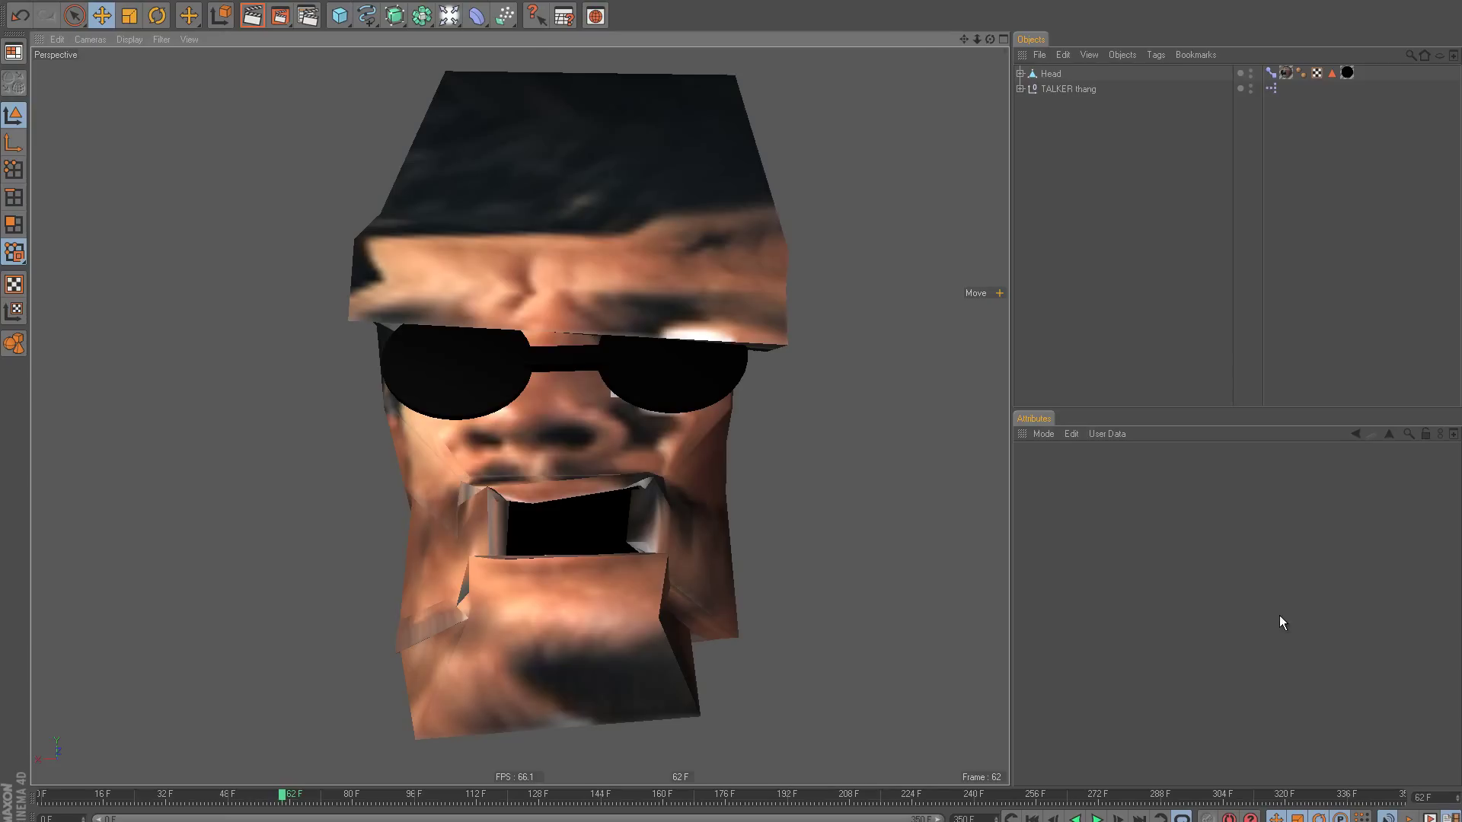